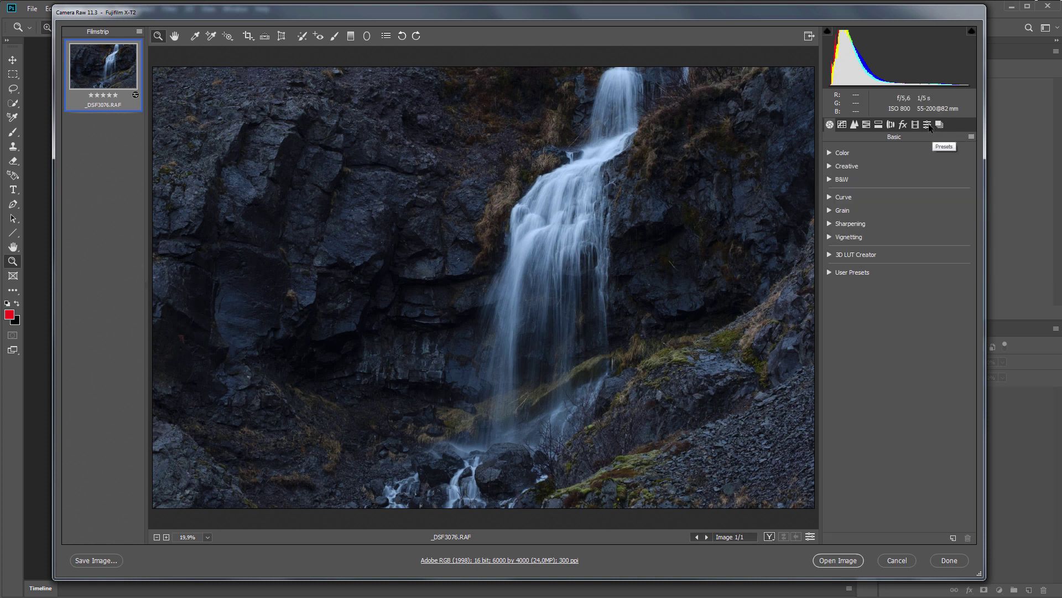
Start a new Camera Raw profile named Waterfall in the Island group, using a colour lookup table.
key("alt")
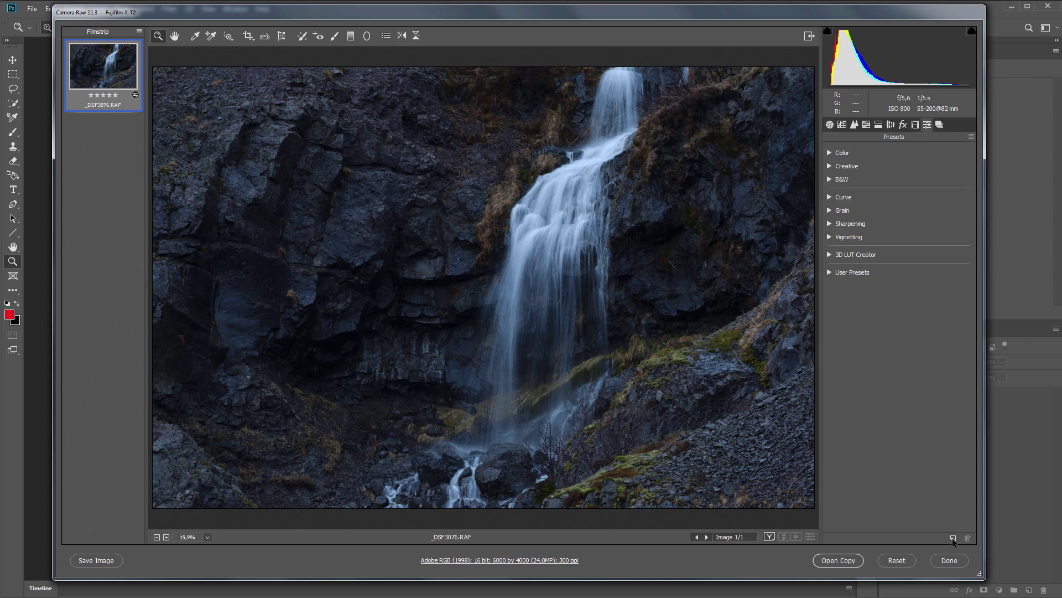
left_click(952, 537, "alt")
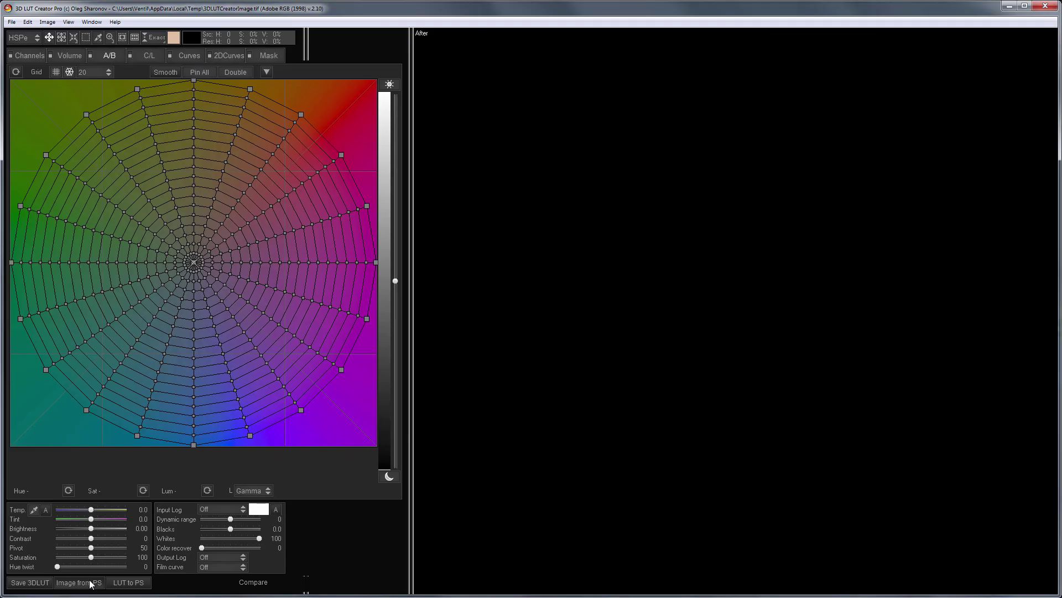
Load the waterfall photo from Photoshop and set the mask channel to CMYK K.
left_click(91, 582)
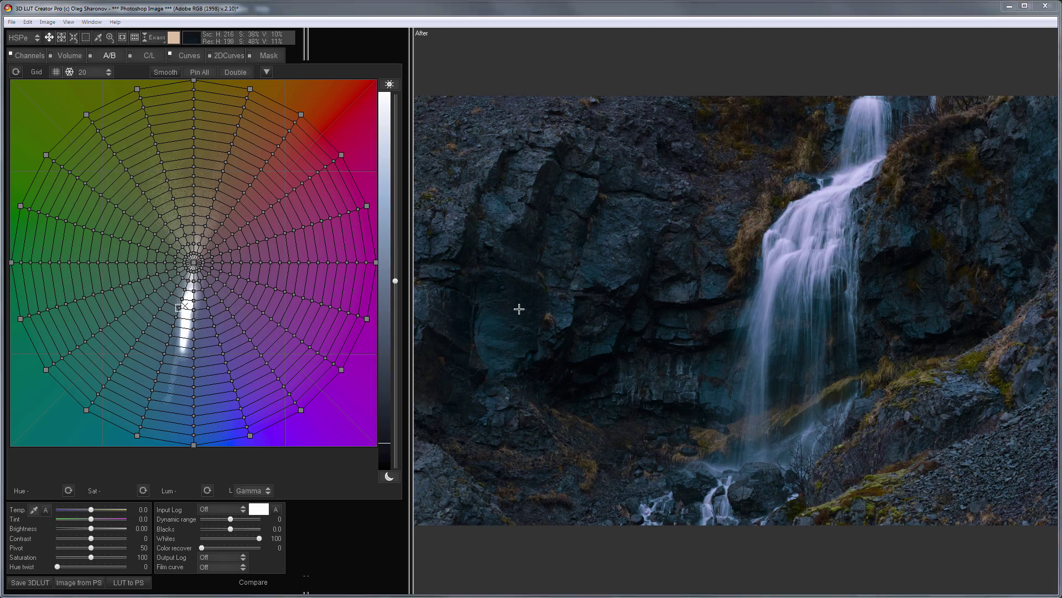
left_click(269, 55)
left_click(44, 102)
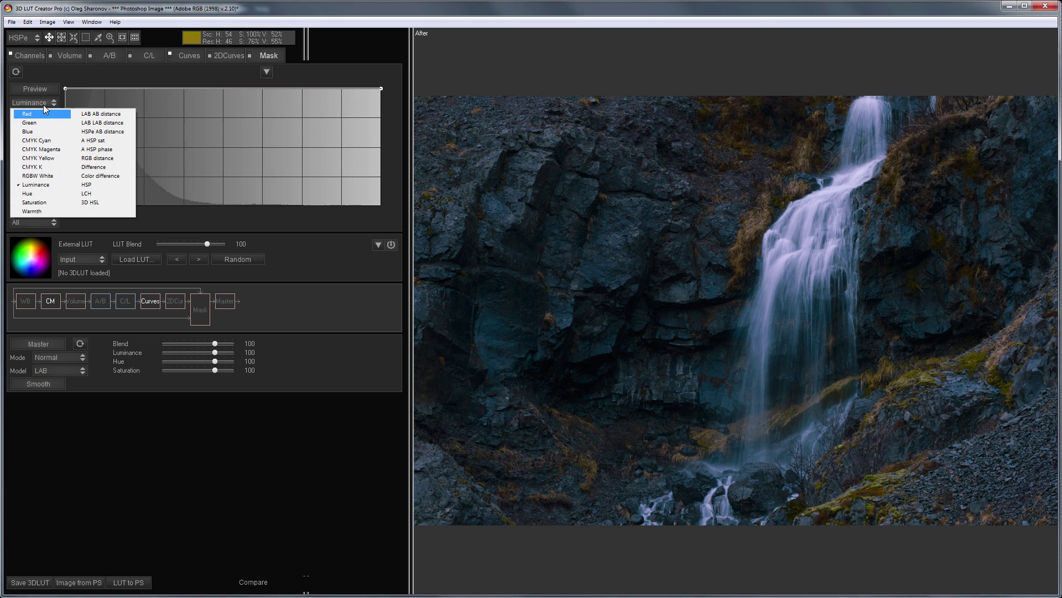
left_click(38, 170)
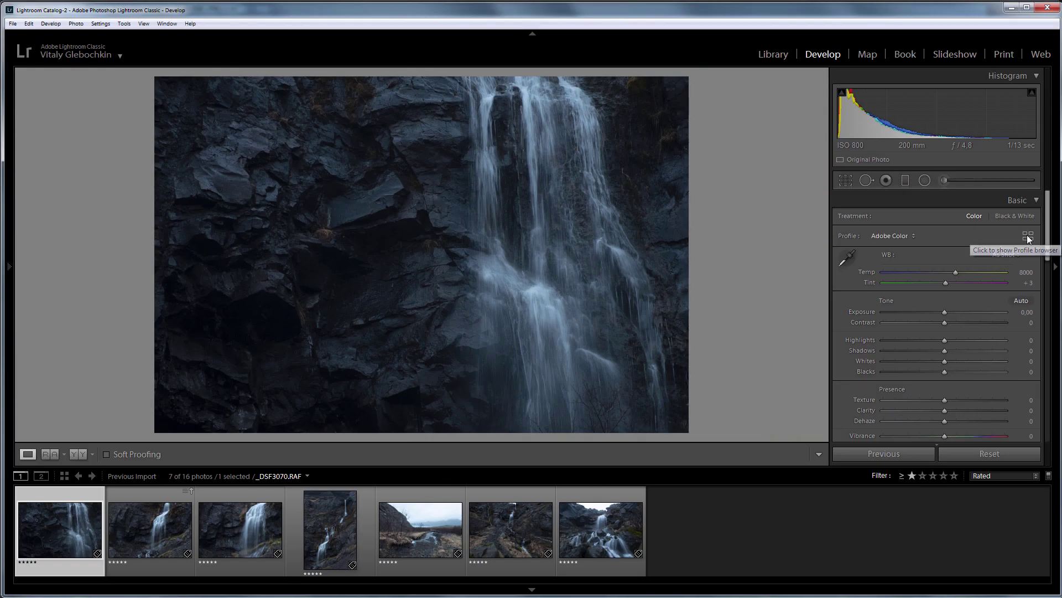
Apply the Island group's Waterfall profile to the photo from Lightroom's Profile Browser.
left_click(1028, 236)
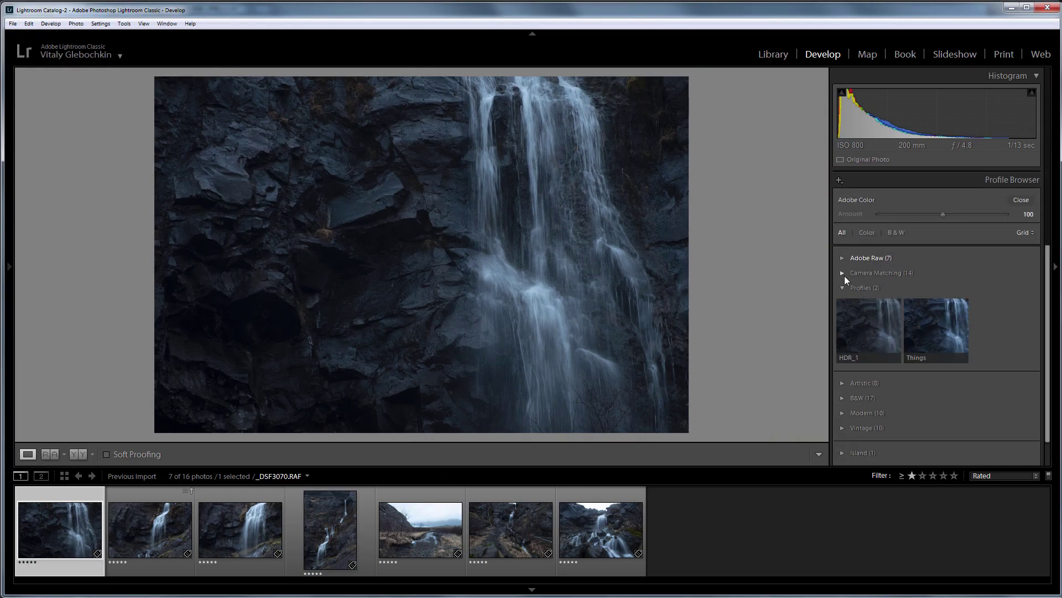
left_click(841, 453)
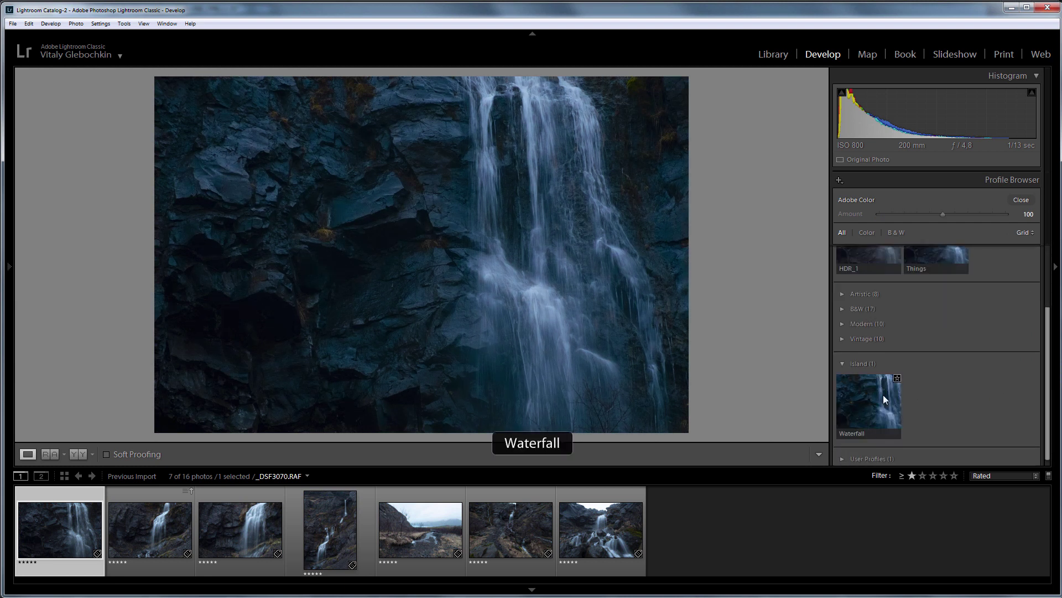
left_click(883, 398)
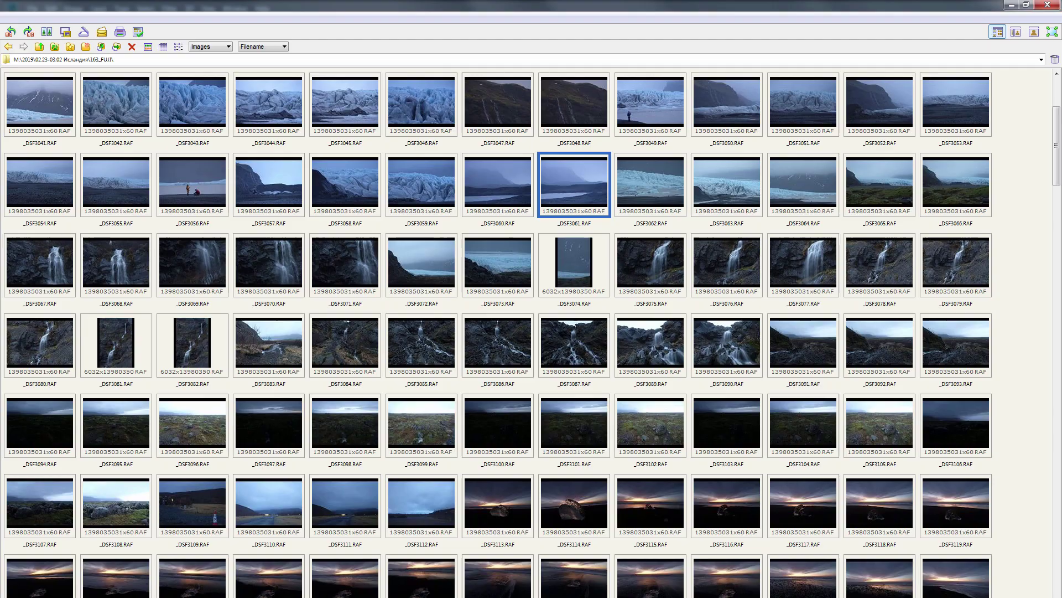
Pick the _DSF3076.RAF waterfall shot in XnView's browser and open it in Camera Raw.
left_click(655, 284)
left_click(707, 287)
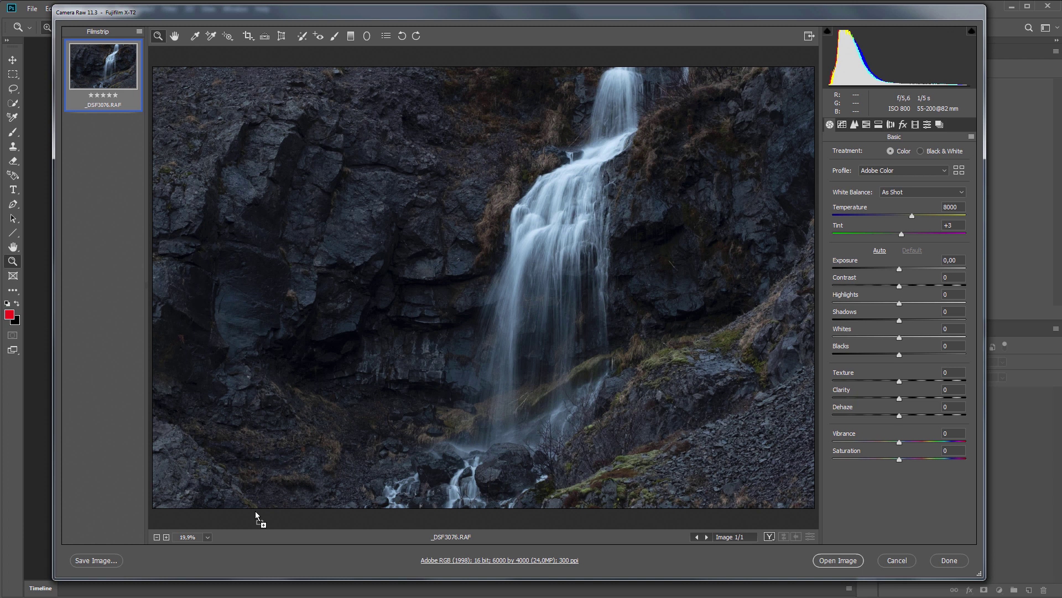
Switch _DSF3076.RAF from Adobe Color to the Camera Matching ASTIA/Soft profile.
left_click(959, 171)
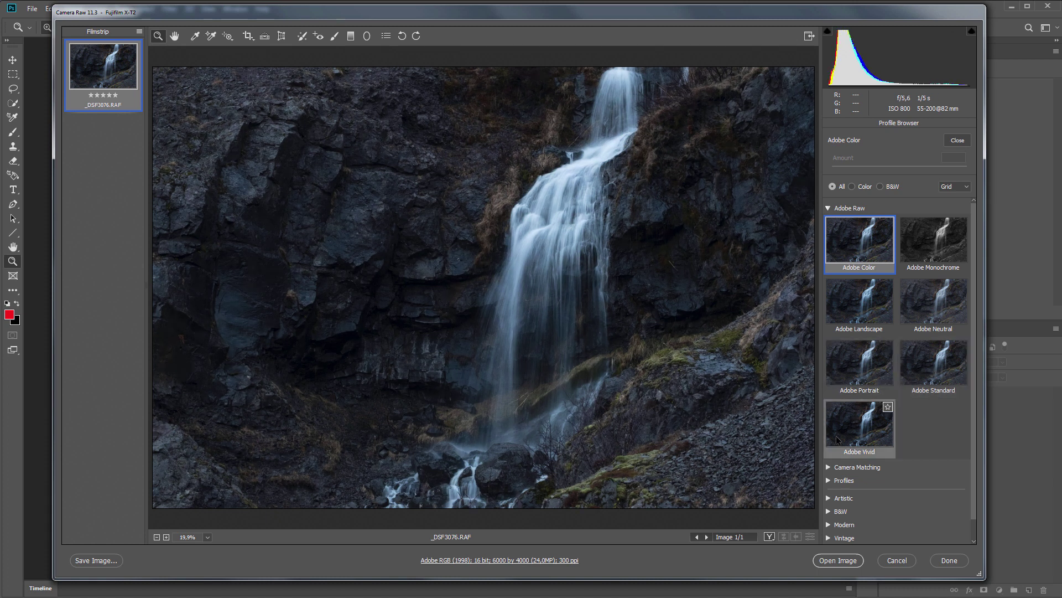
left_click(829, 467)
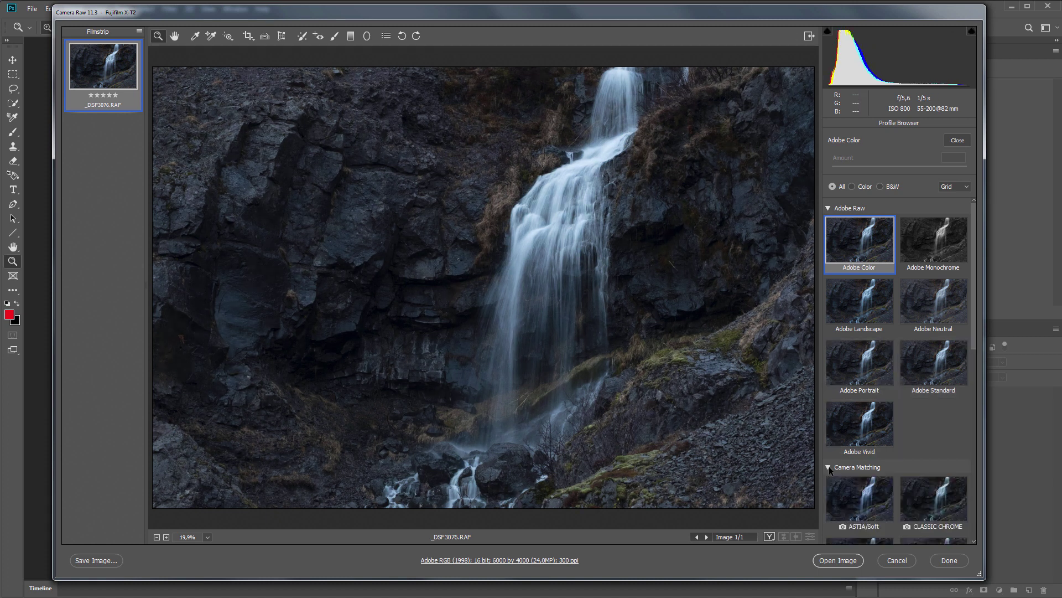
scroll(906, 413, "down", 3)
scroll(905, 413, "down", 2)
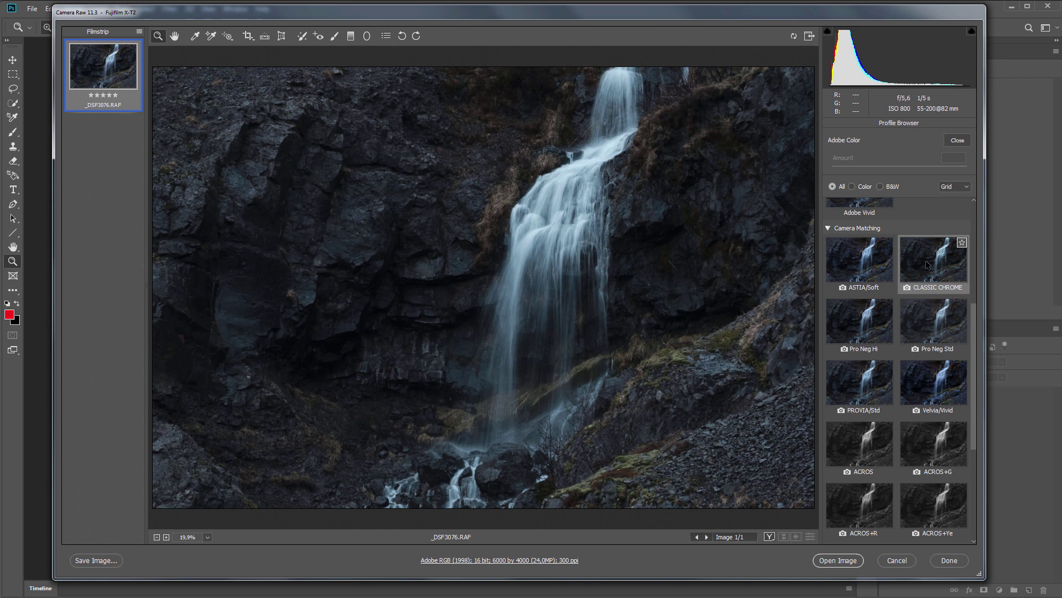
left_click(867, 267)
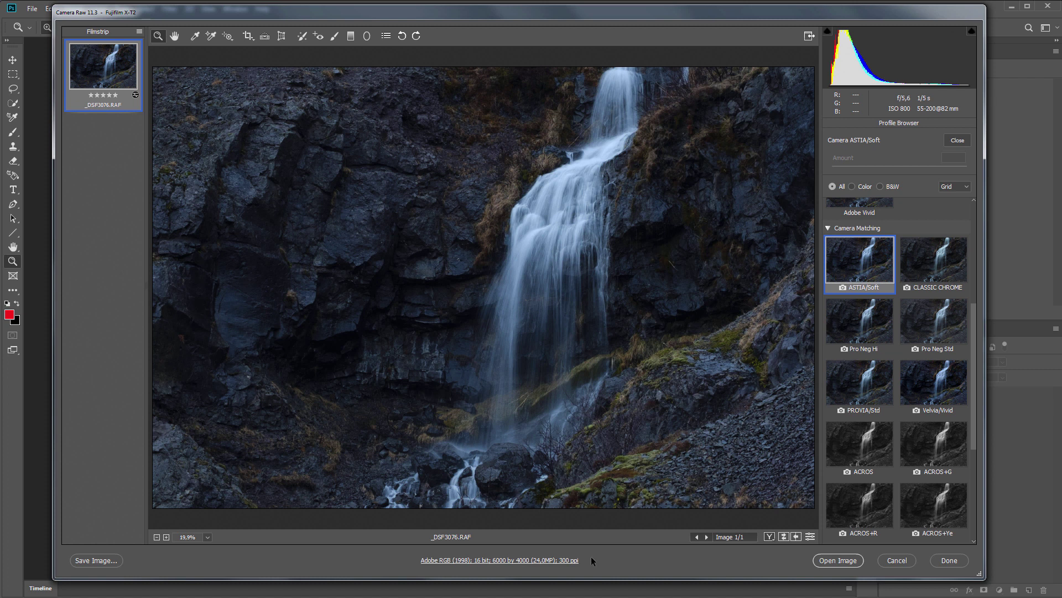
Open _DSF3076.RAF in Photoshop as a 16-bit document, keeping its embedded Adobe RGB profile.
left_click(847, 559)
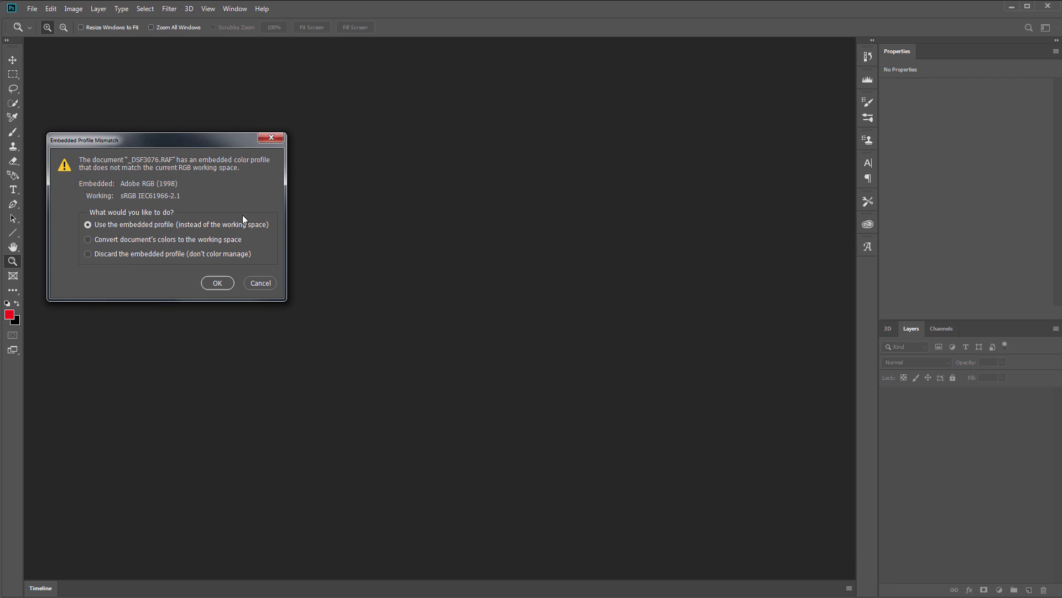
left_click(210, 281)
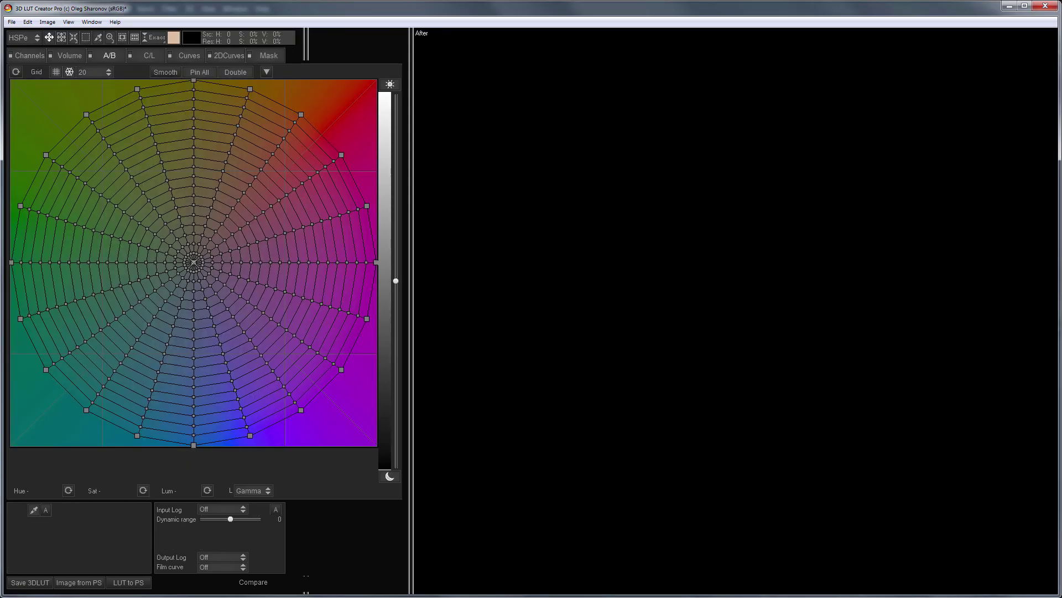
Load the photo from Photoshop and shift a sampled rock colour toward saturated purple-blue.
left_click(91, 585)
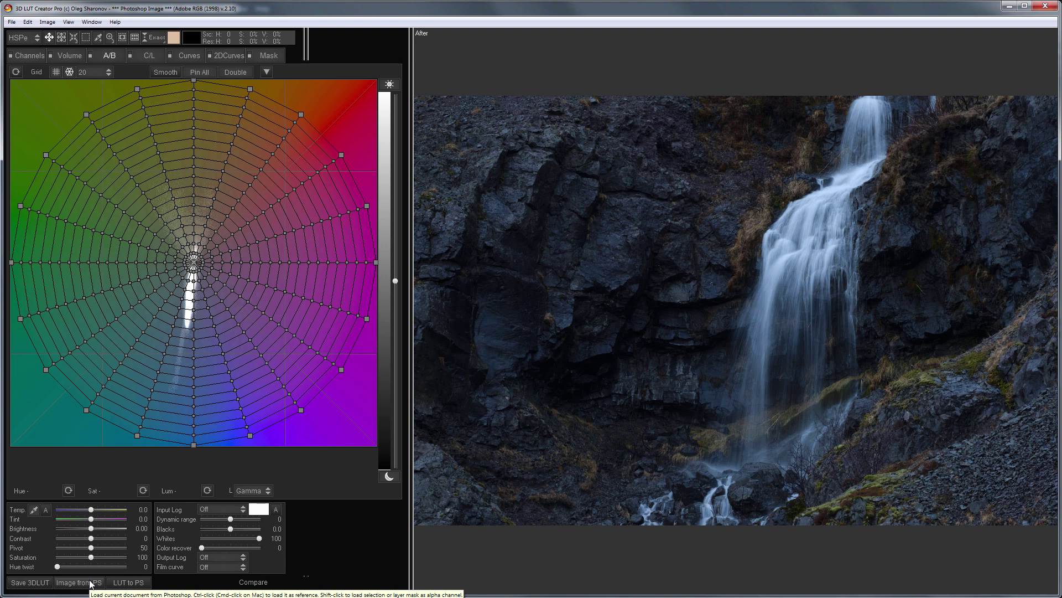
left_click(91, 584)
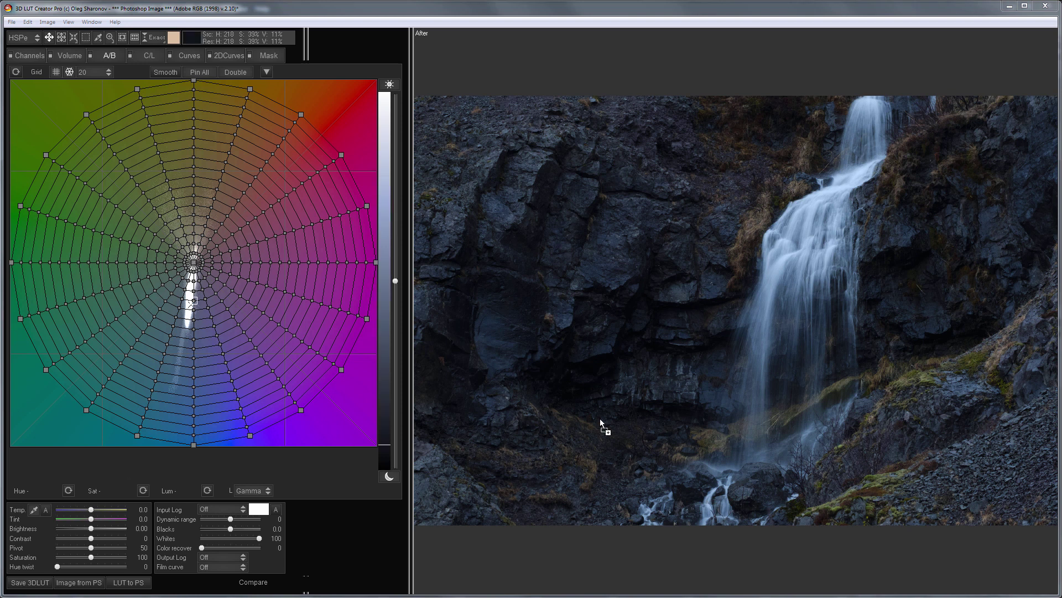
key("Down")
key("Down")
key("Down")
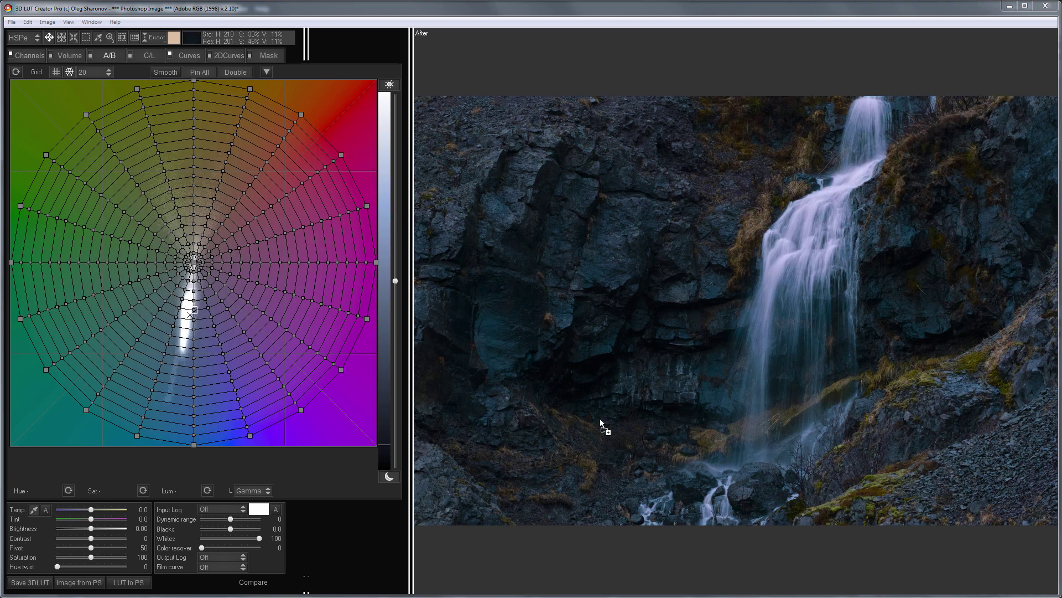
left_click(188, 56)
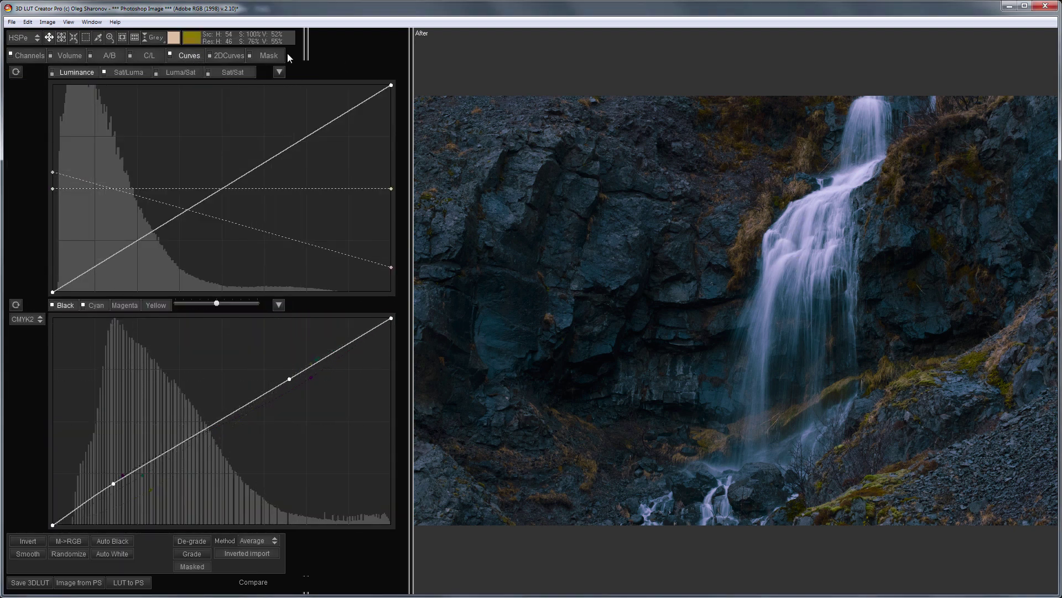
Build a CMYK K mask, inverting and steepening its curve so rocks are graded, not the waterfall.
left_click(266, 55)
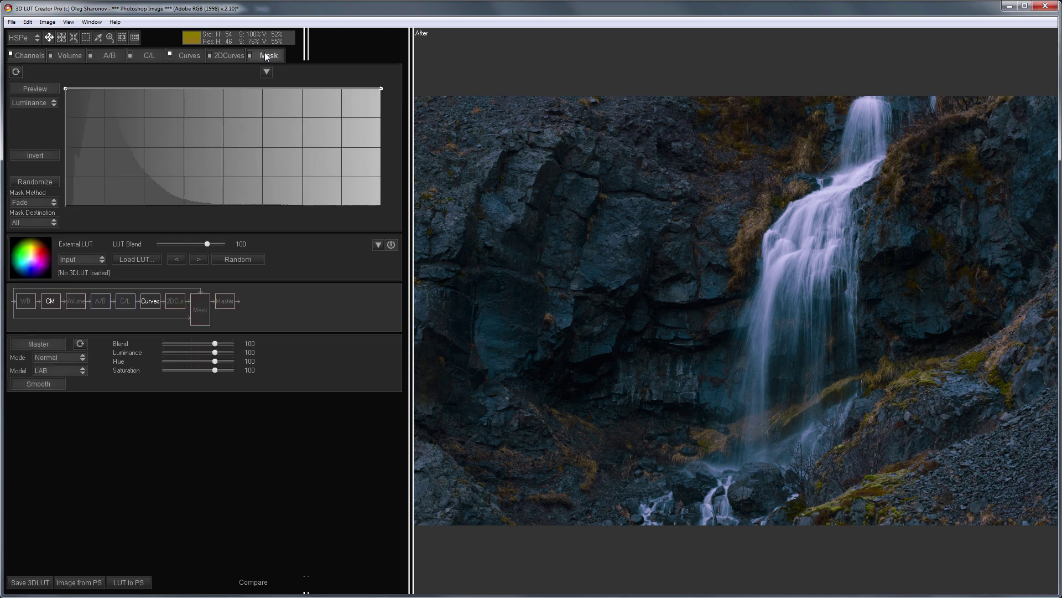
left_click(43, 102)
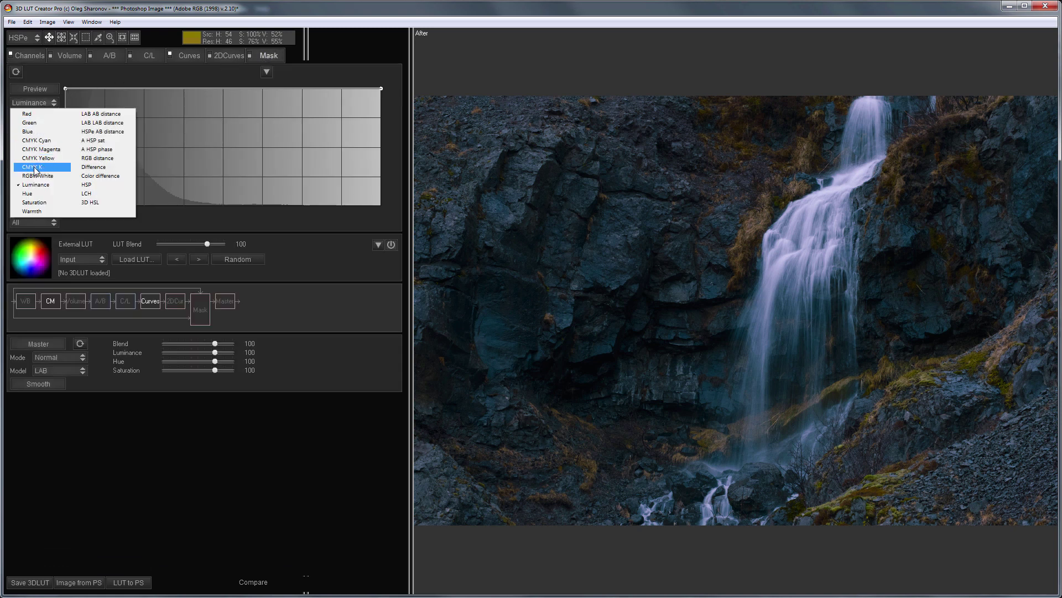
left_click(36, 170)
left_click(48, 89)
left_click_drag(66, 88, 193, 277)
left_click_drag(340, 111, 313, 83)
left_click_drag(185, 208, 182, 206)
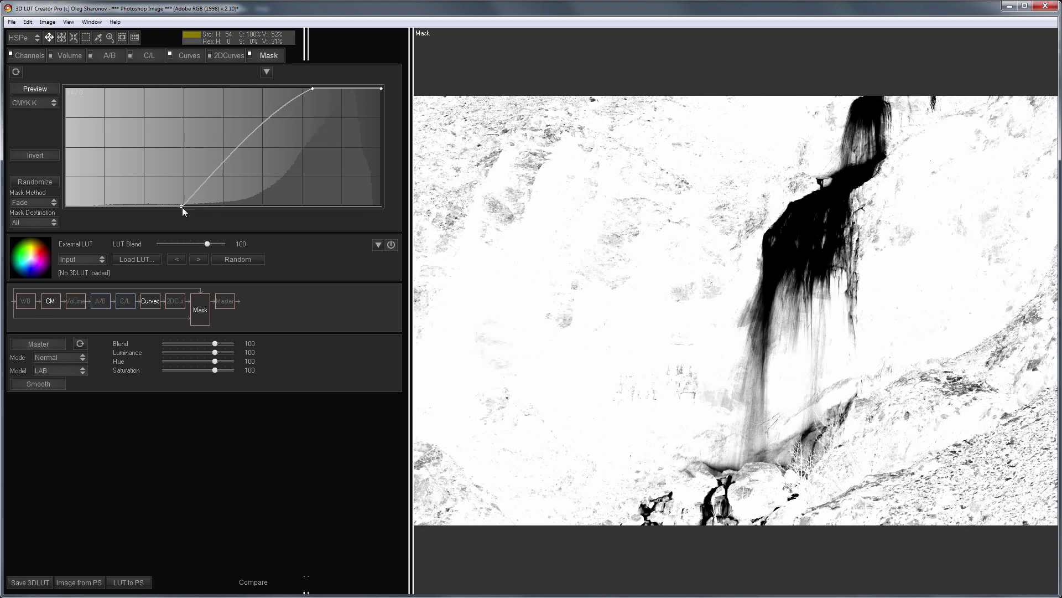
left_click(42, 88)
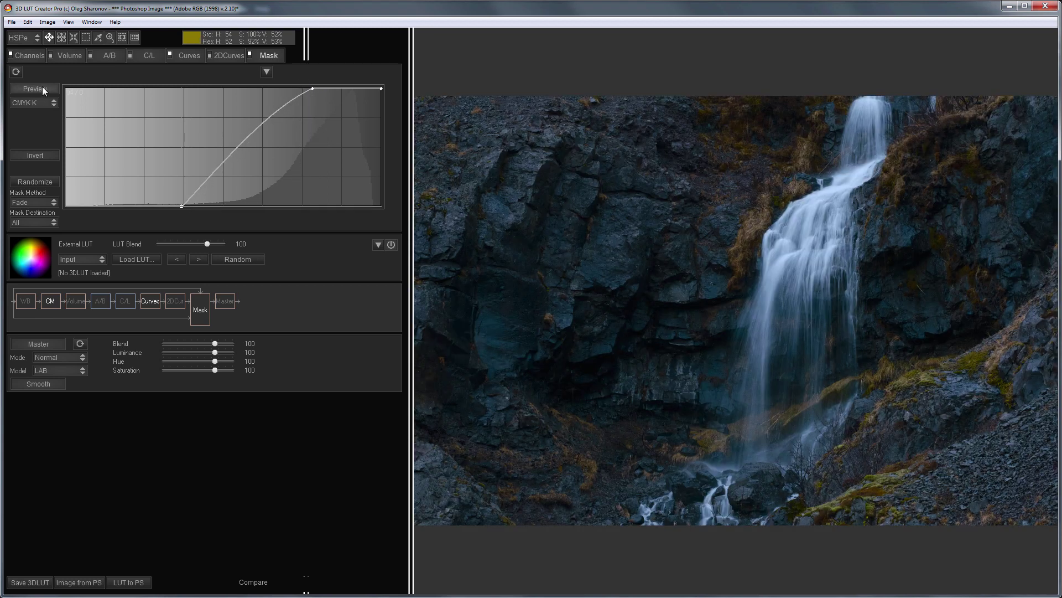
Ease back the RGB matrix blue primary and drag yellow-olive A/B grid points toward green.
left_click(33, 56)
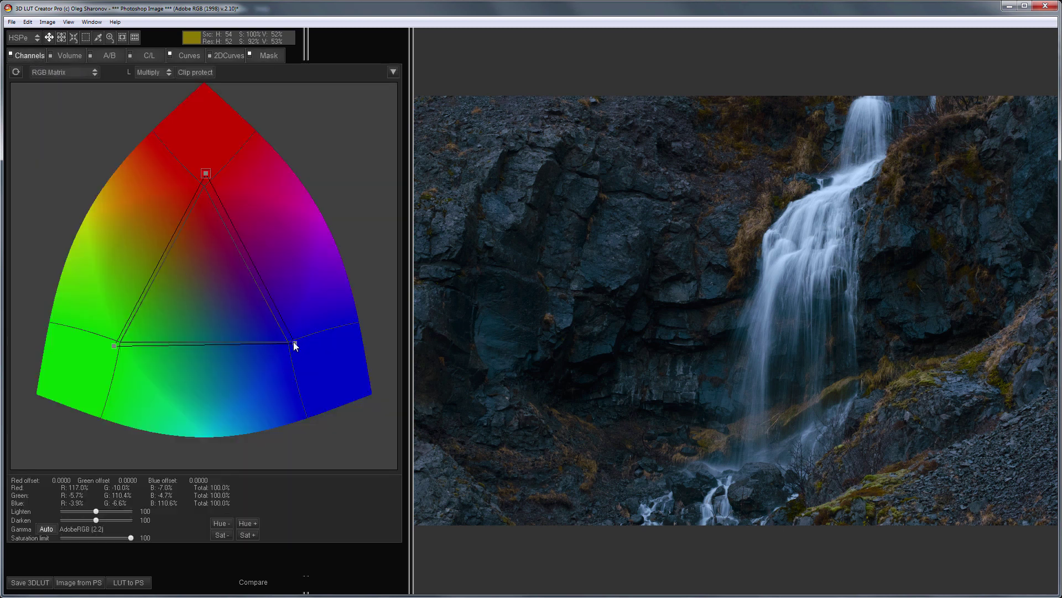
left_click_drag(294, 344, 304, 369)
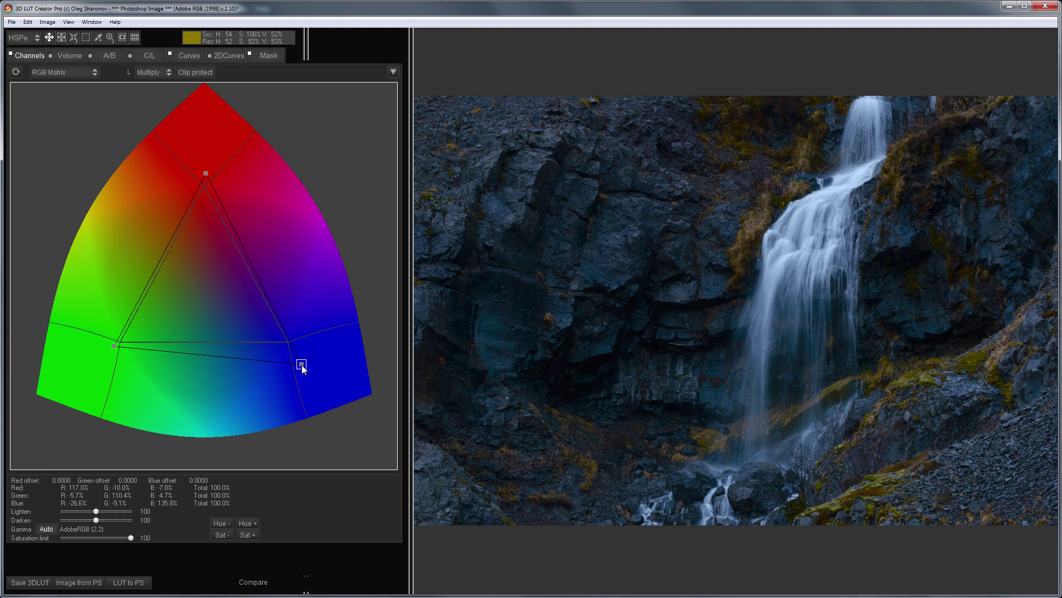
left_click(112, 56)
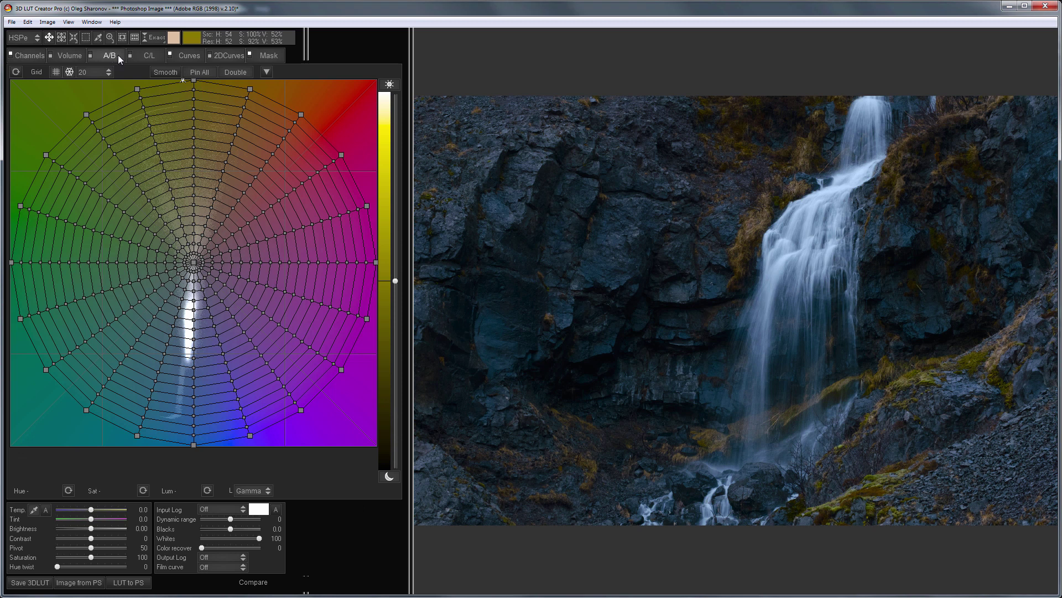
left_click_drag(86, 114, 53, 109)
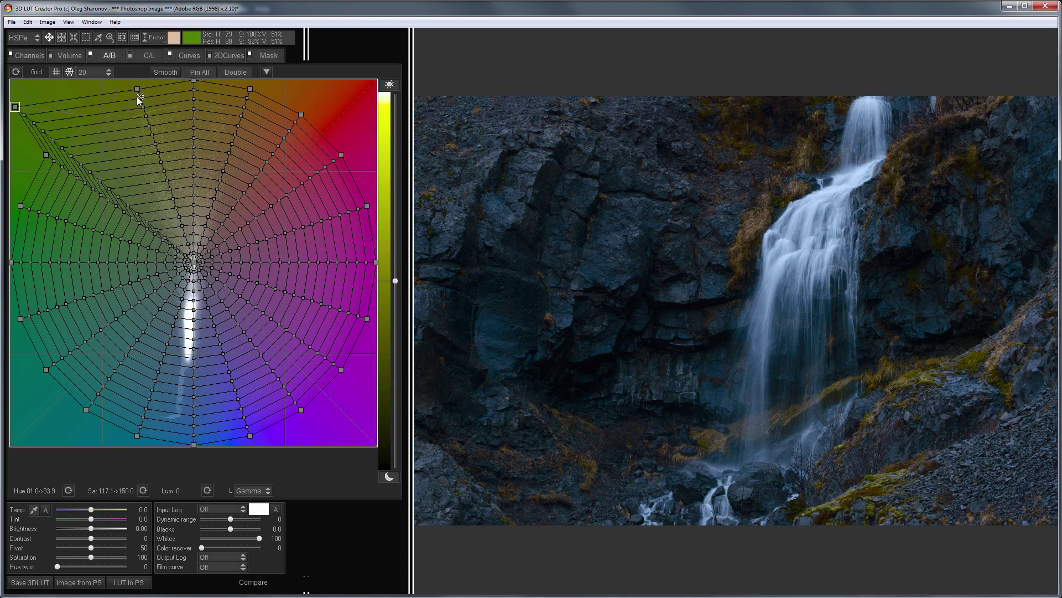
left_click_drag(138, 98, 14, 115)
left_click_drag(194, 80, 97, 83)
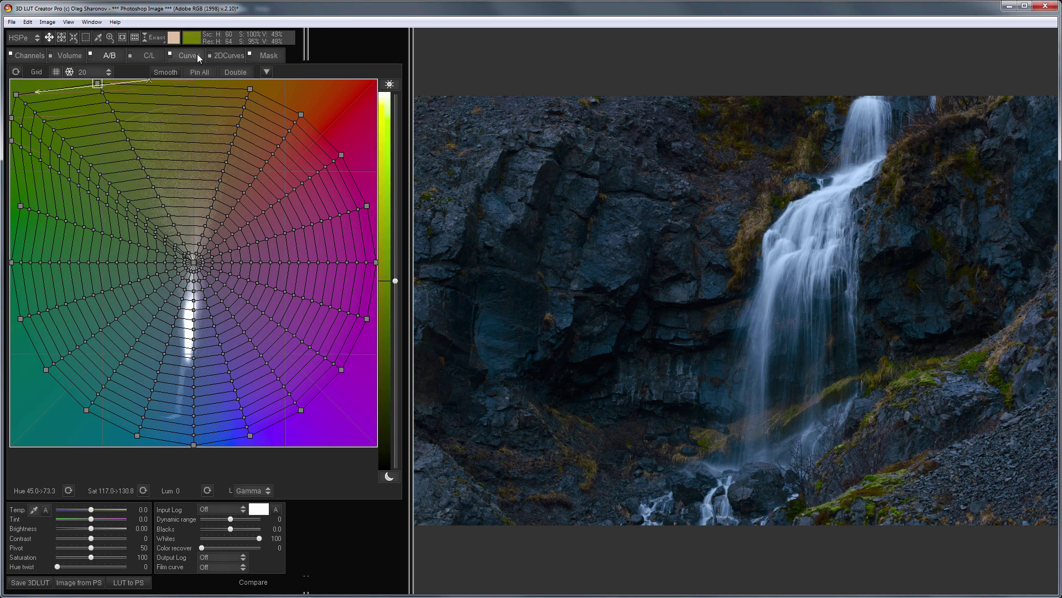
Bring up the CMYK curves with the Cyan curve selected for editing.
left_click(191, 52)
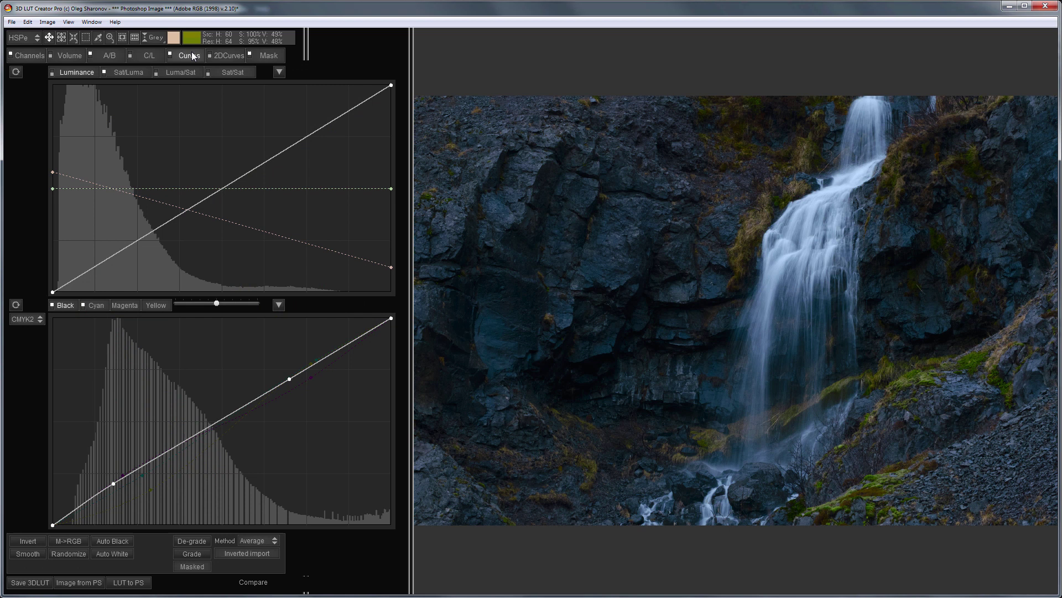
left_click(97, 305)
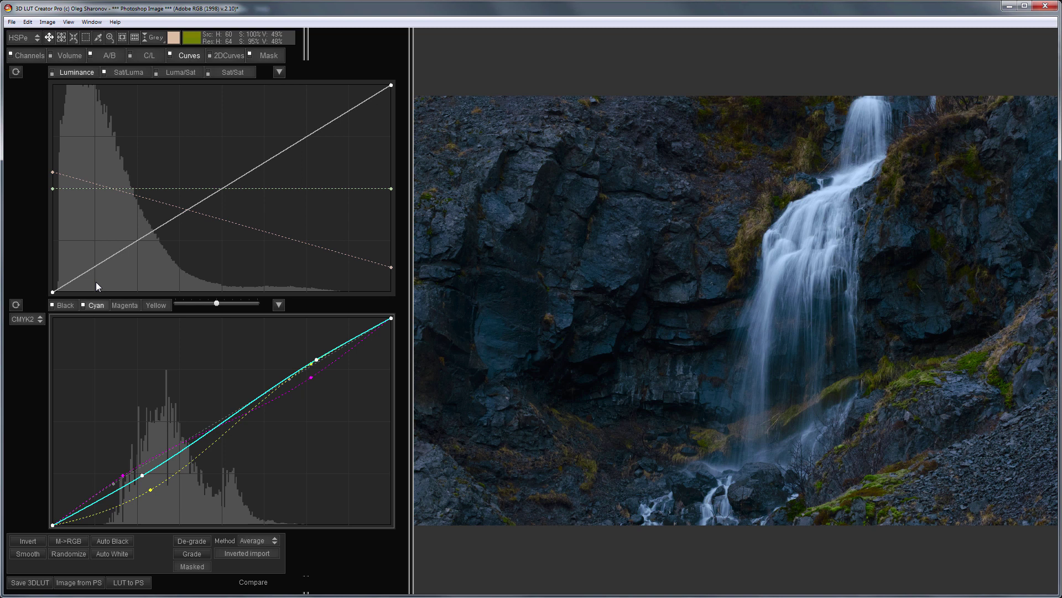
Export the 3D LUT Creator grade as the LUT file Waterfall.cube.
left_click(11, 22)
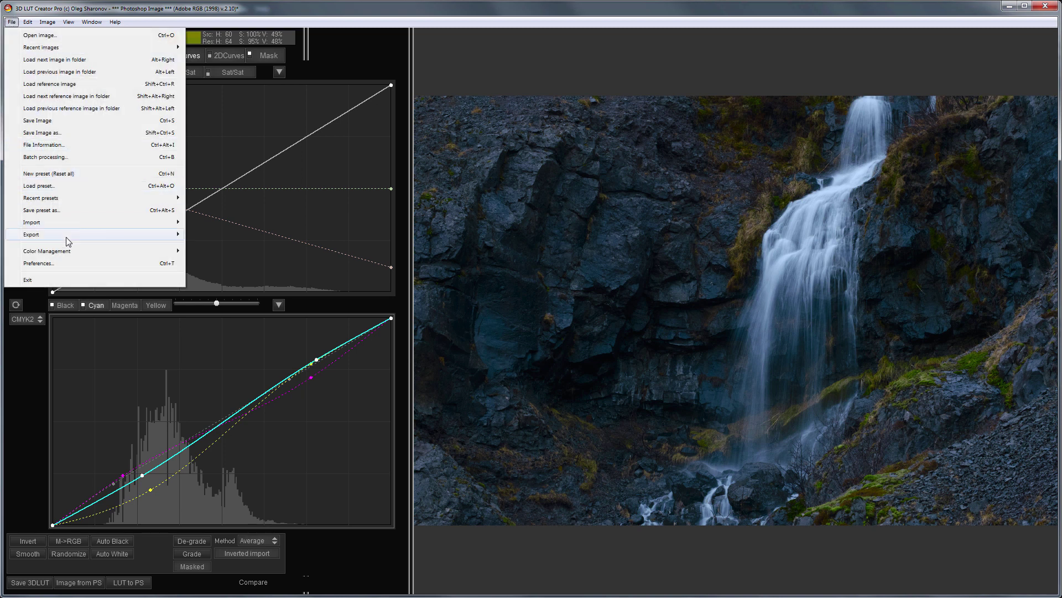
mouse_move(67, 237)
left_click(297, 237)
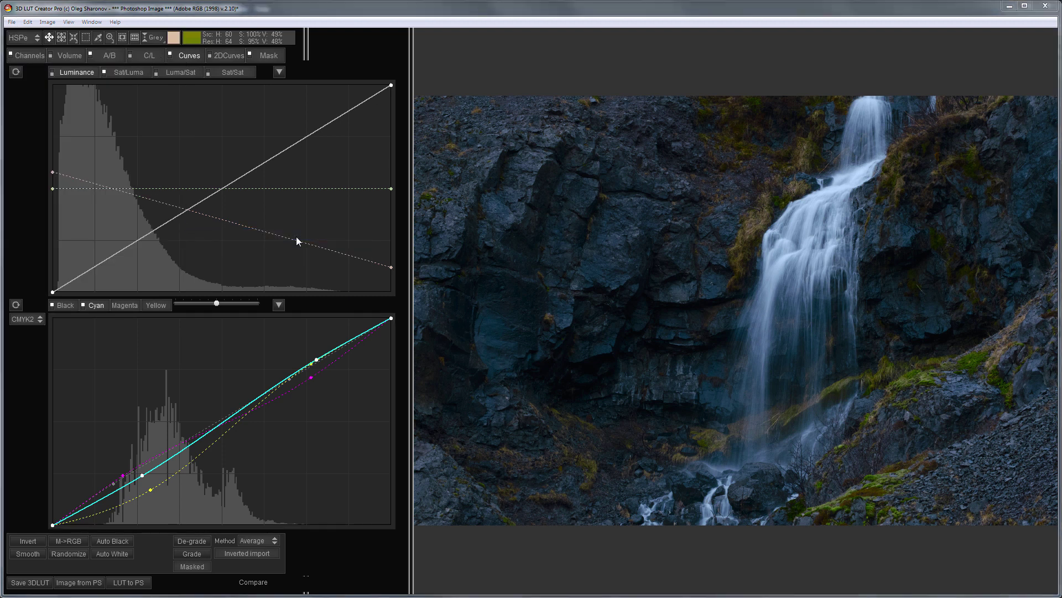
type("Waterfall")
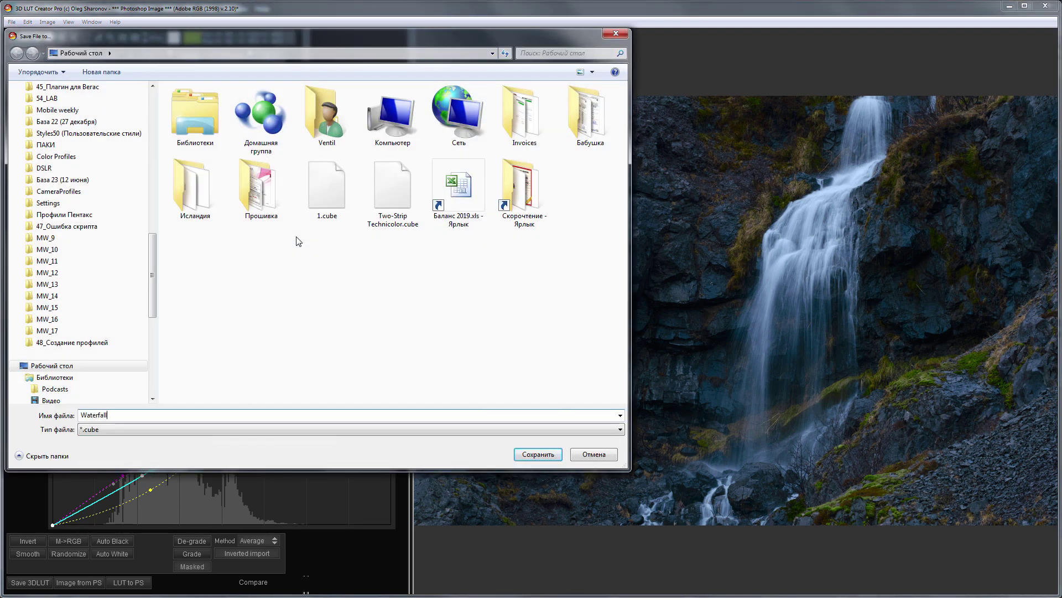
left_click(547, 455)
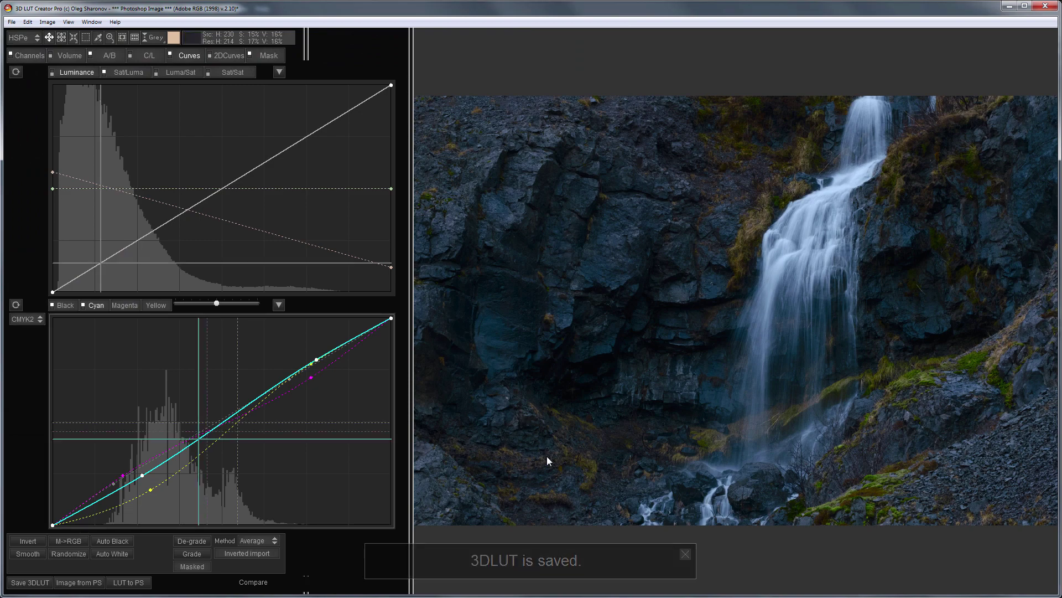
Close the waterfall document in Photoshop without saving and reopen _DSF3076.RAF in Camera Raw.
key("alt+Tab")
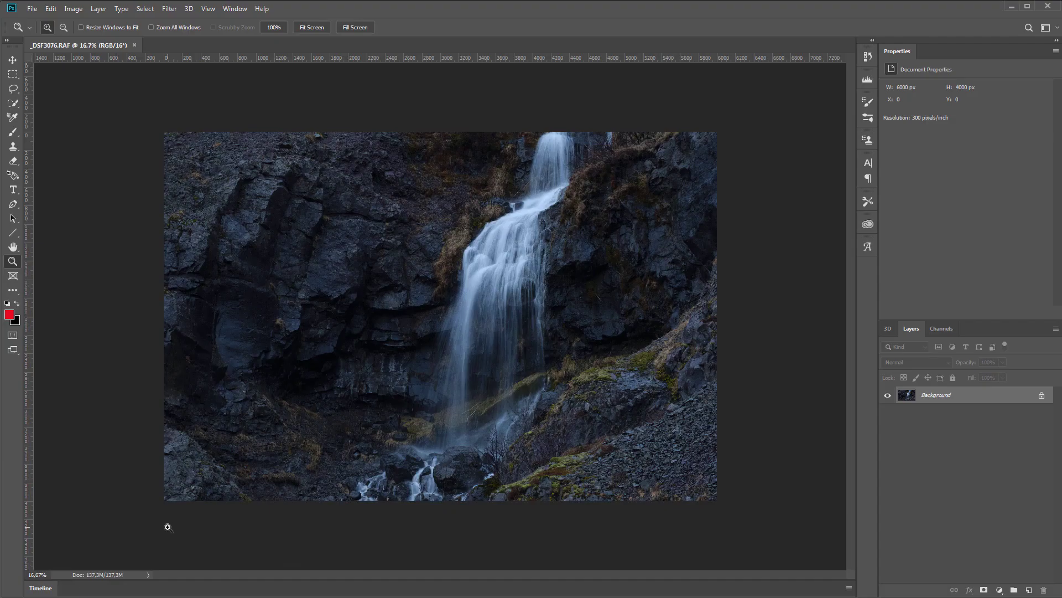
left_click(134, 45)
left_click(522, 229)
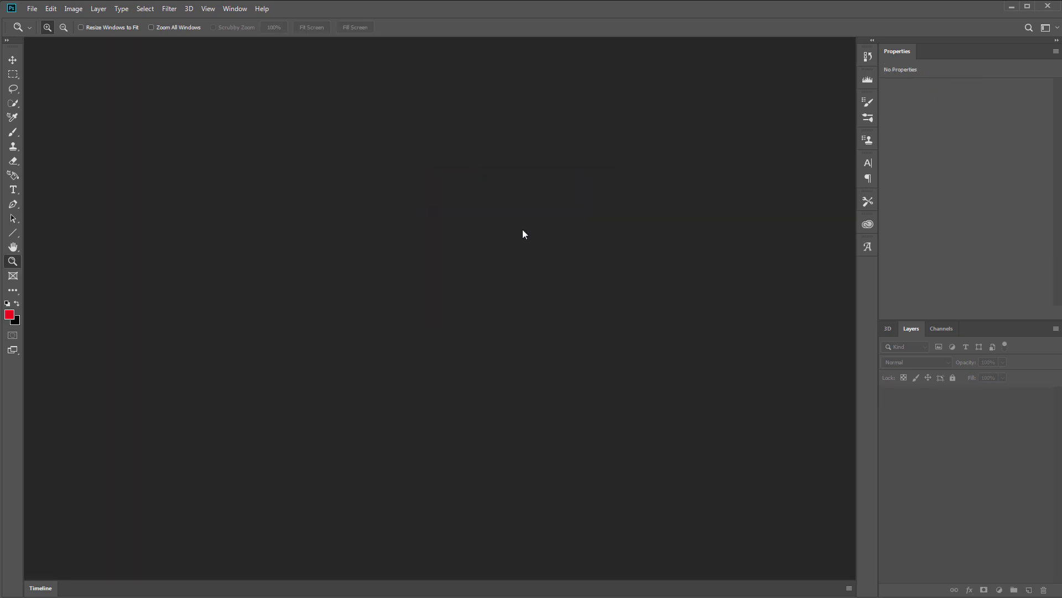
key("alt+Tab")
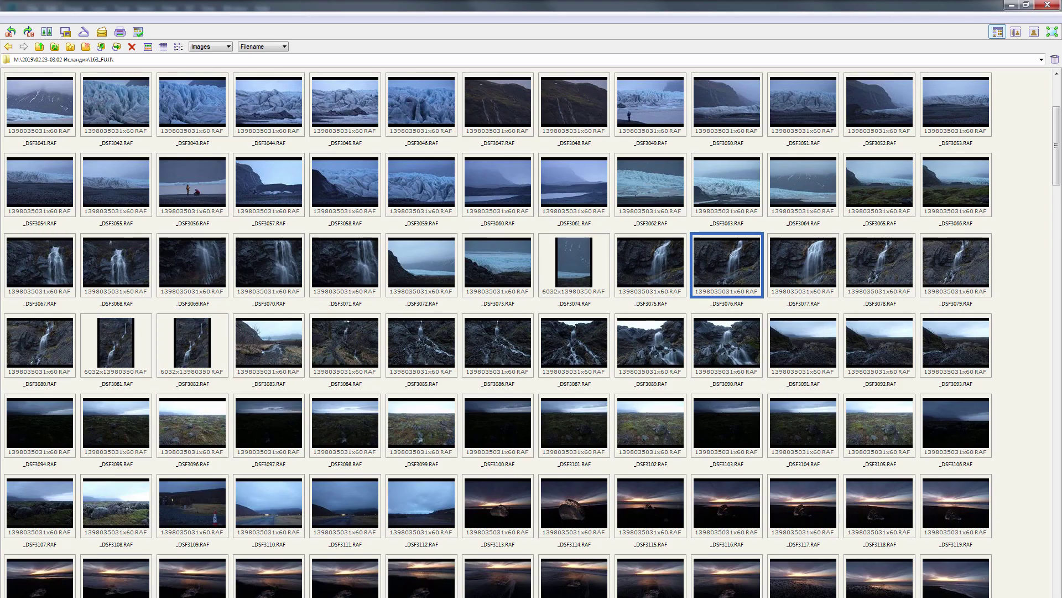
key("alt+Tab")
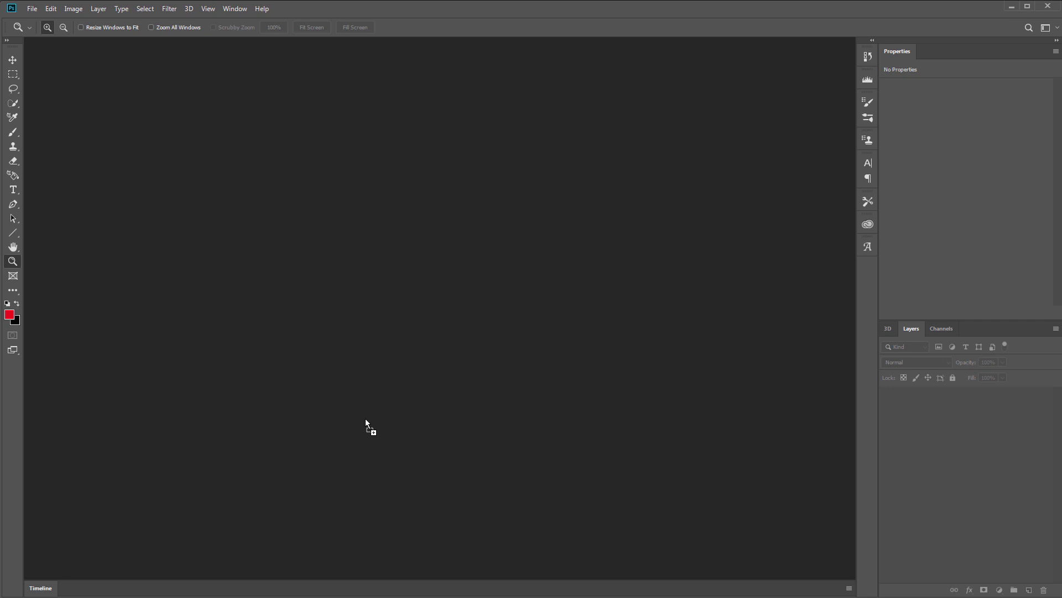
left_click_drag(365, 419, 365, 418)
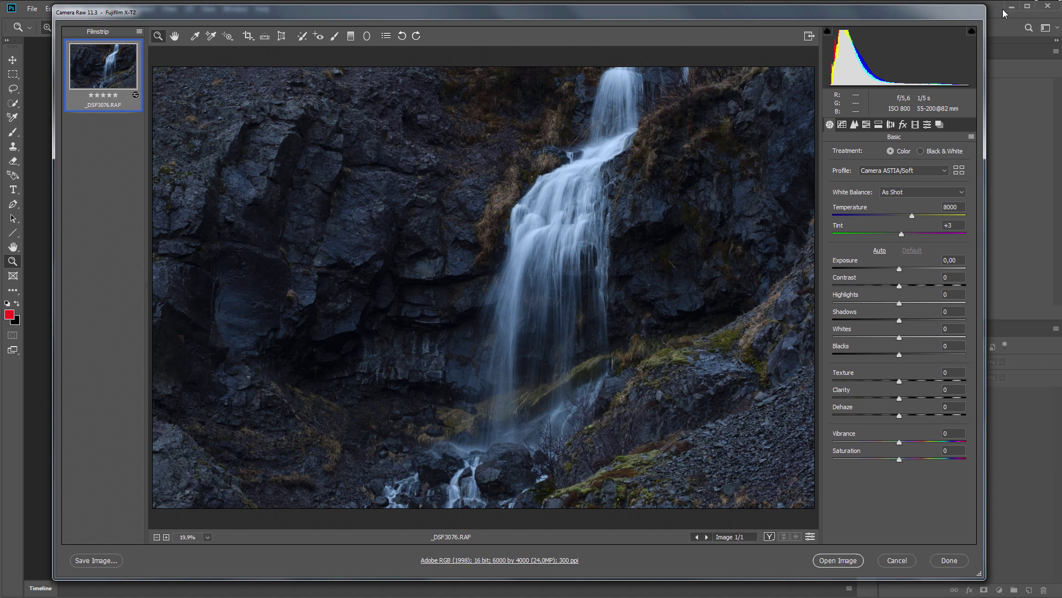
Switch Camera Raw's right-hand panel to the Presets list for _DSF3076.RAF.
left_click(927, 124)
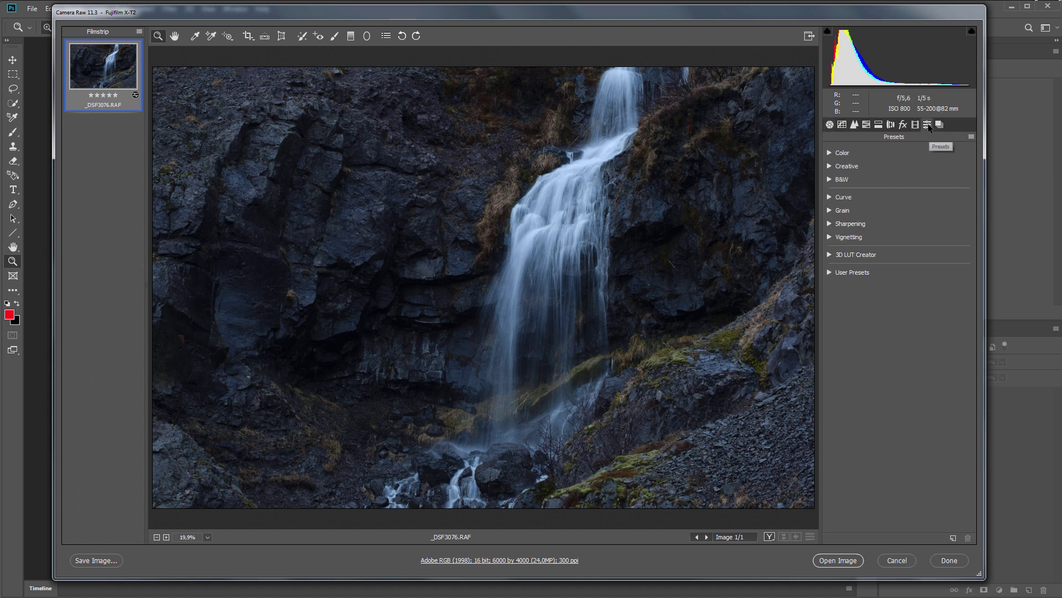
Name the new profile Waterfall in a new 'Island' group, keeping Tone Map Strength at Low (Normal).
left_click(951, 538, "alt")
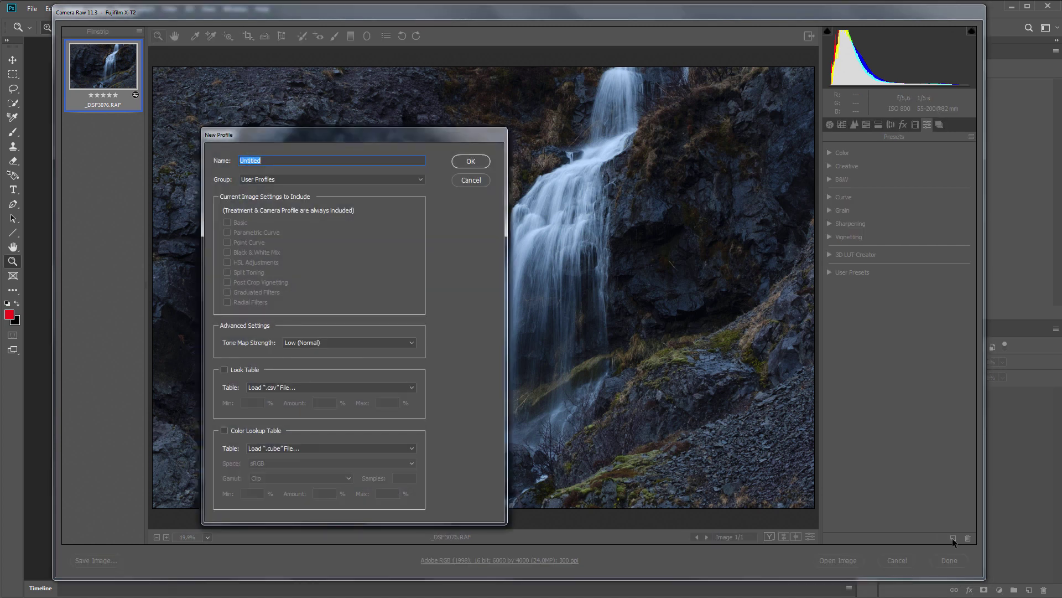
type("Waterfall")
left_click(420, 180)
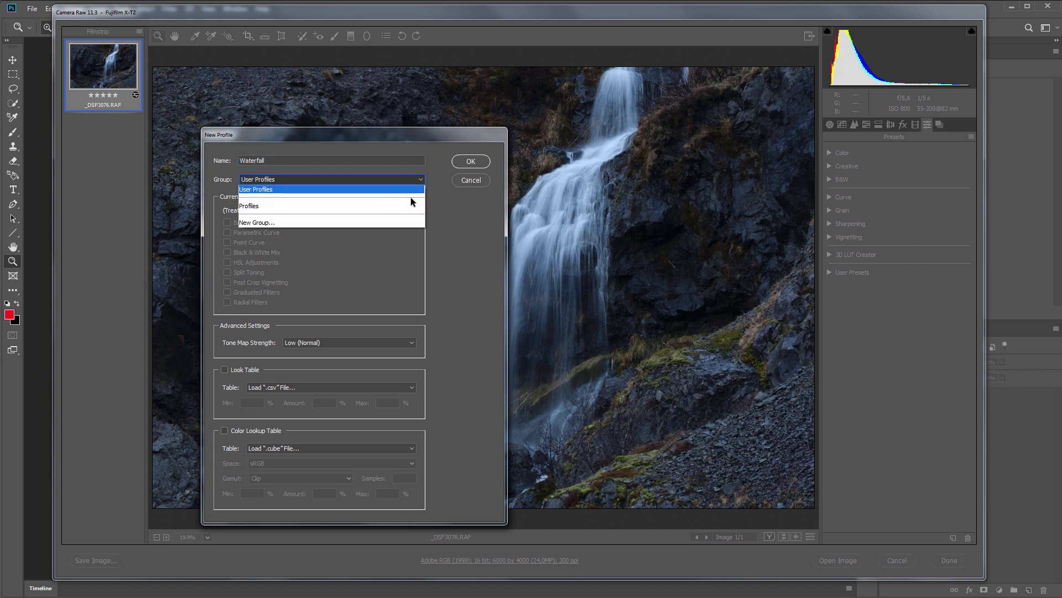
left_click(403, 222)
type("Island")
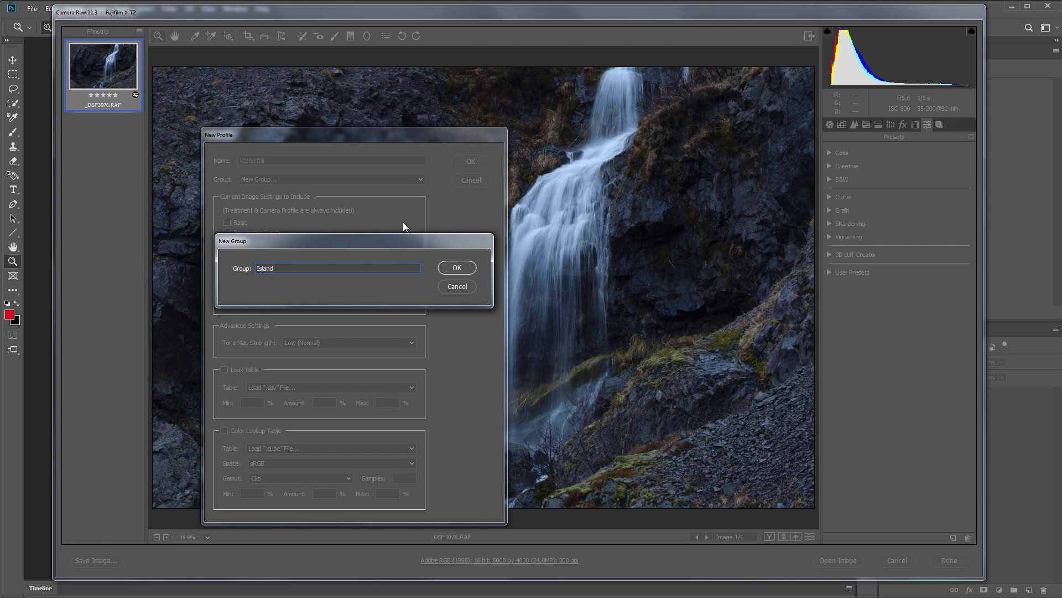
key("Return")
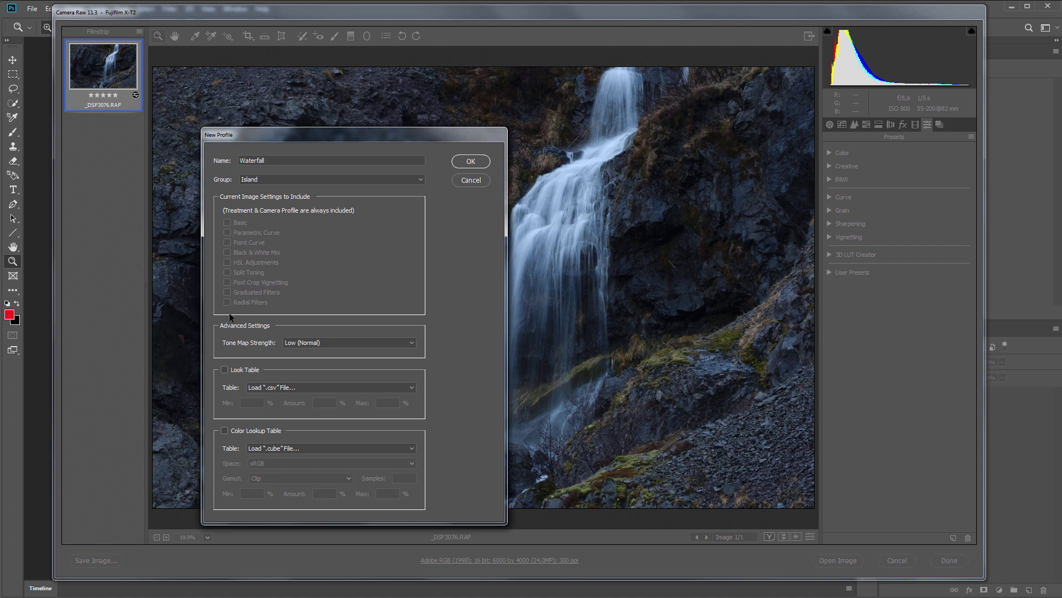
left_click(413, 343)
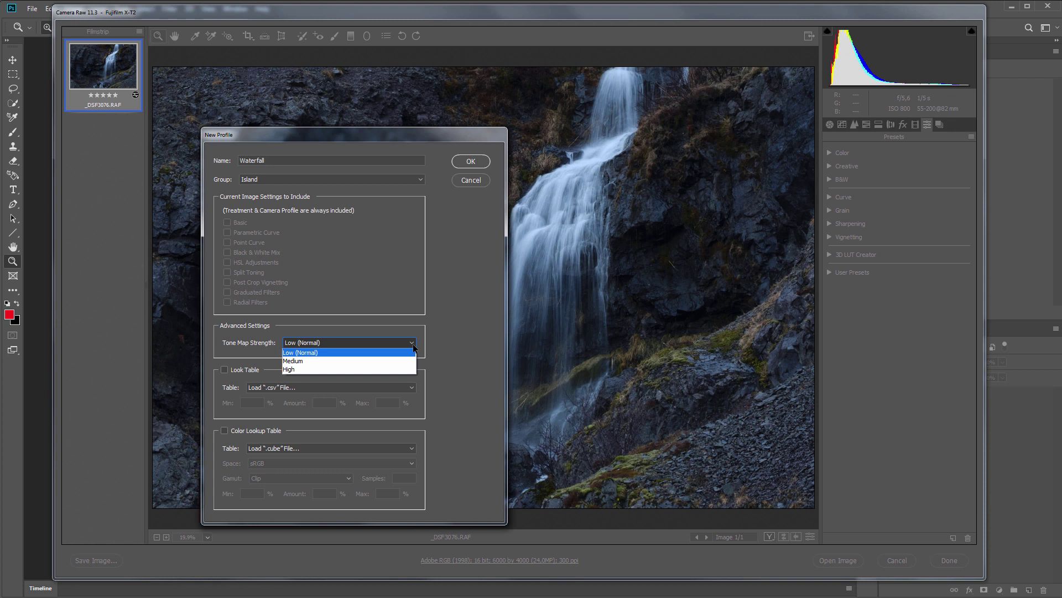
left_click(426, 346)
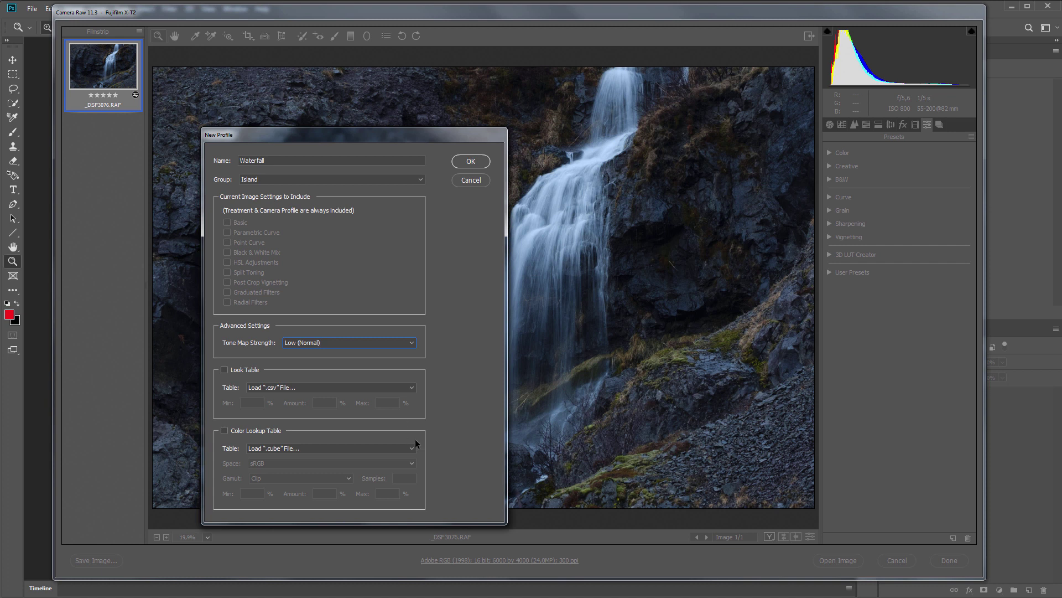
Load Waterfall.cube as the profile's colour lookup table, using Adobe RGB space and Clip gamut.
left_click(225, 433)
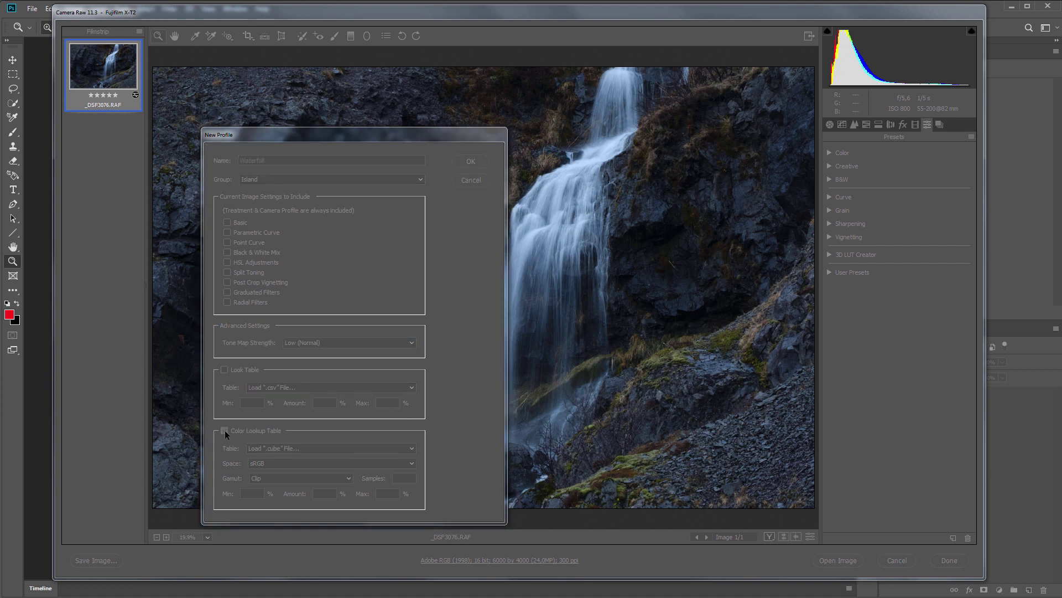
double_click(582, 420)
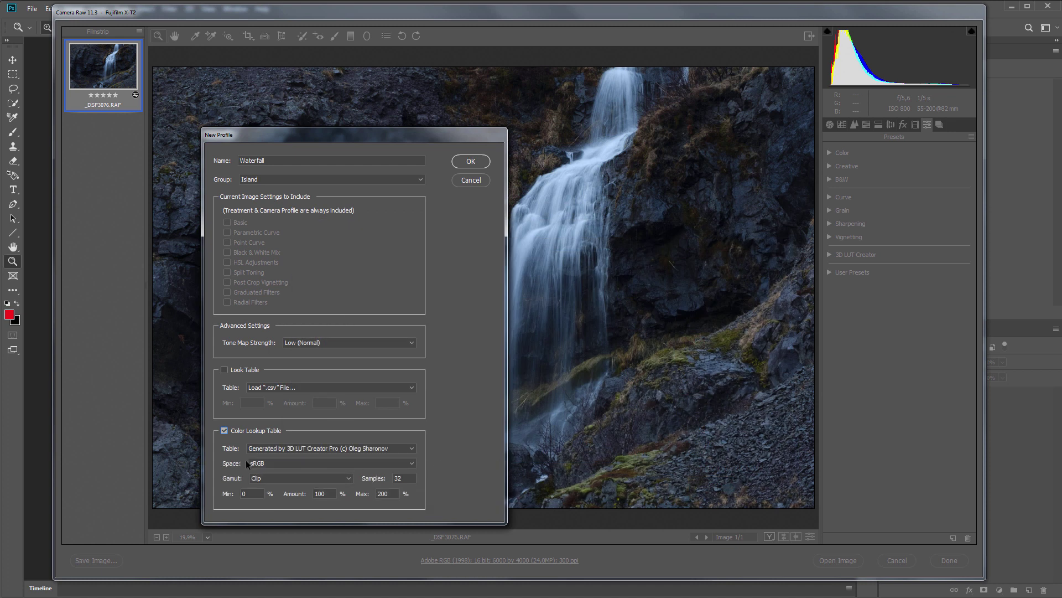
left_click(410, 466)
left_click(407, 474)
left_click(349, 479)
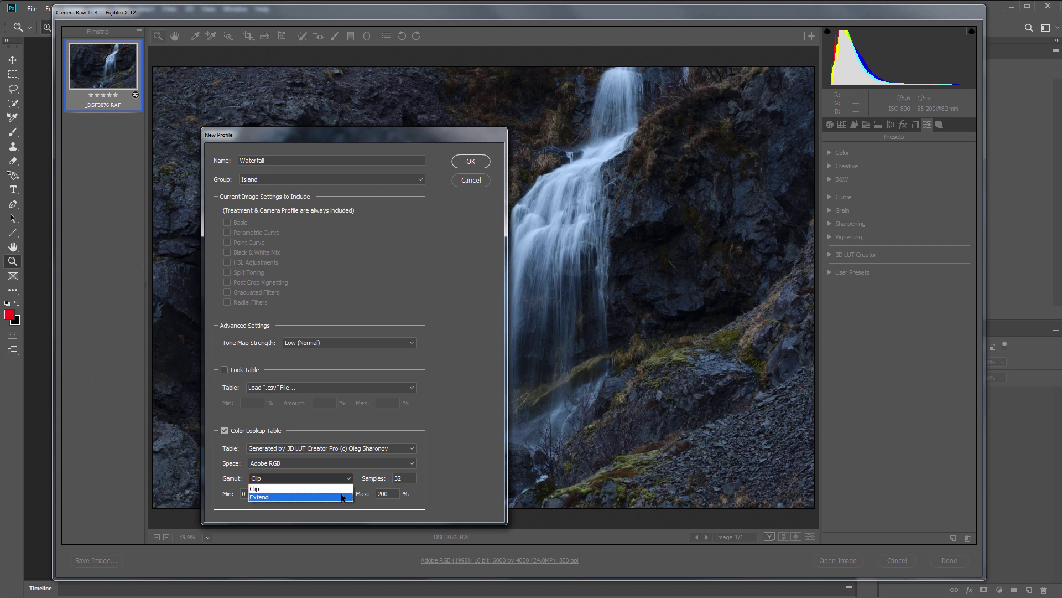
left_click(441, 468)
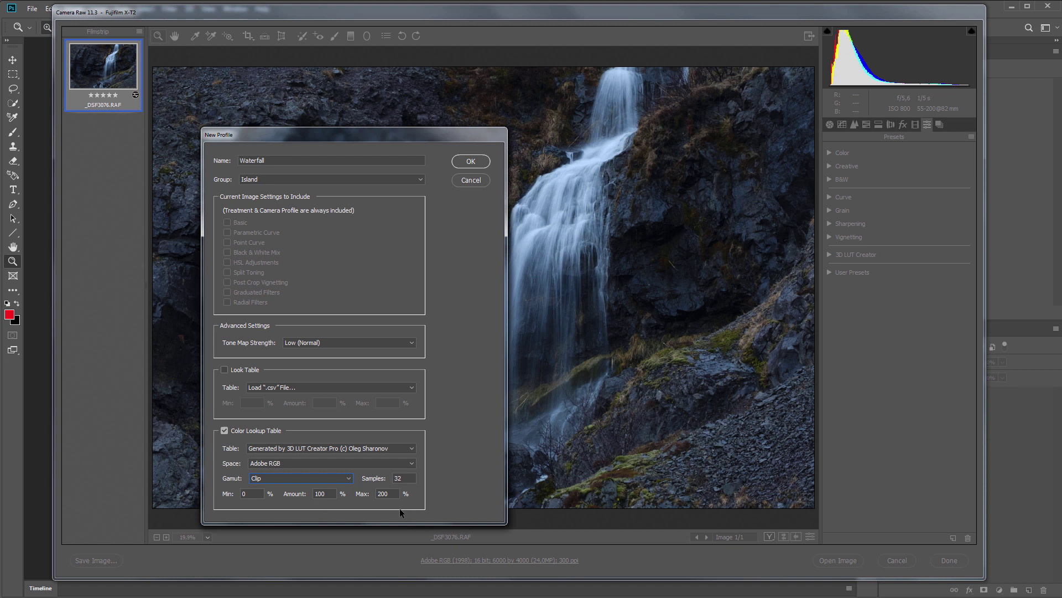
Create the Waterfall profile and apply it to the photo from the Island group in the Profile Browser.
left_click(479, 162)
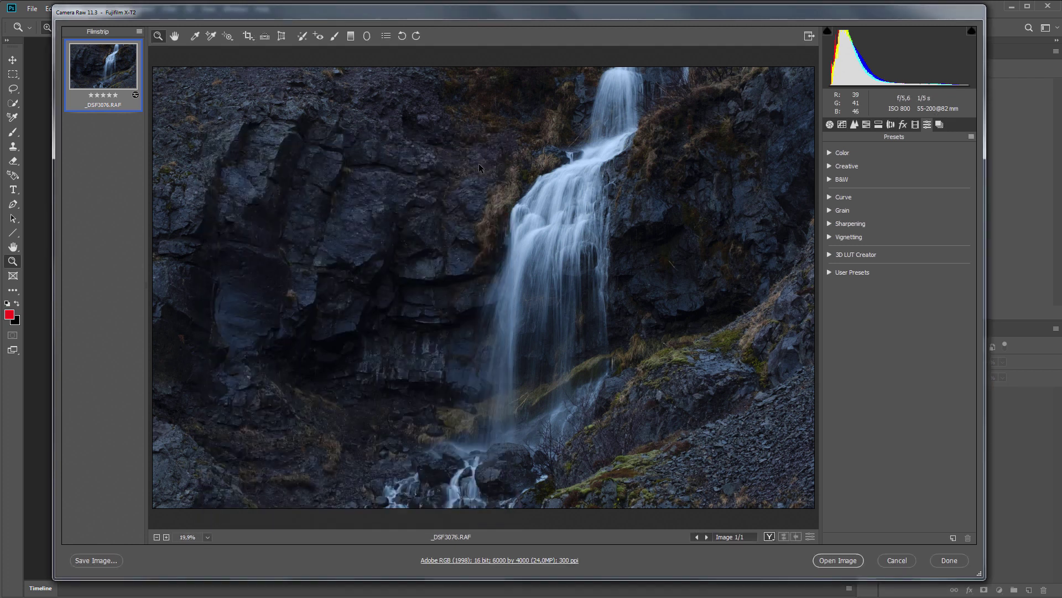
left_click(830, 125)
left_click(960, 171)
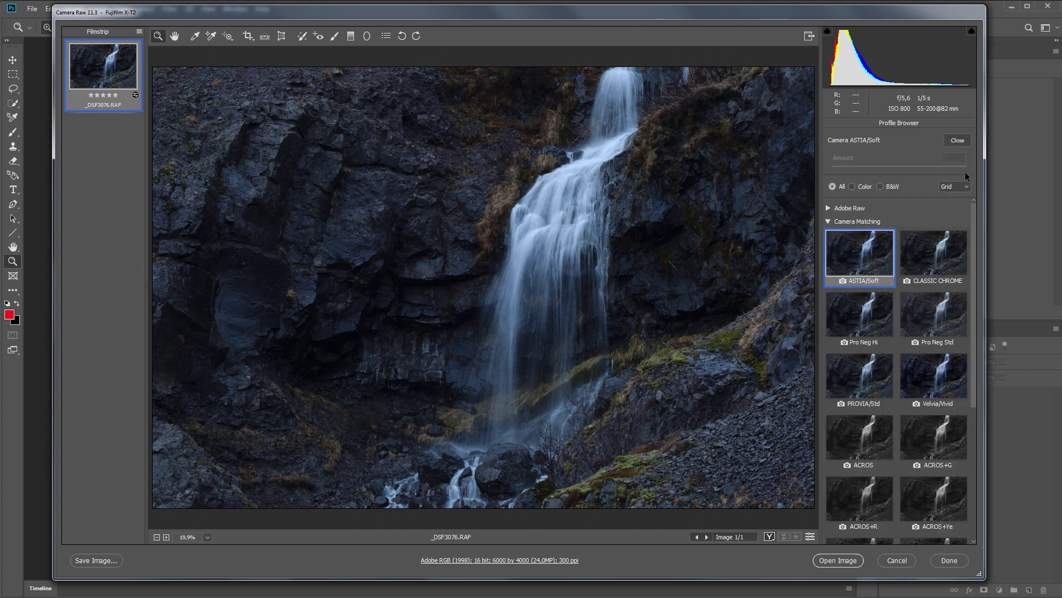
left_click(828, 222)
left_click(829, 310)
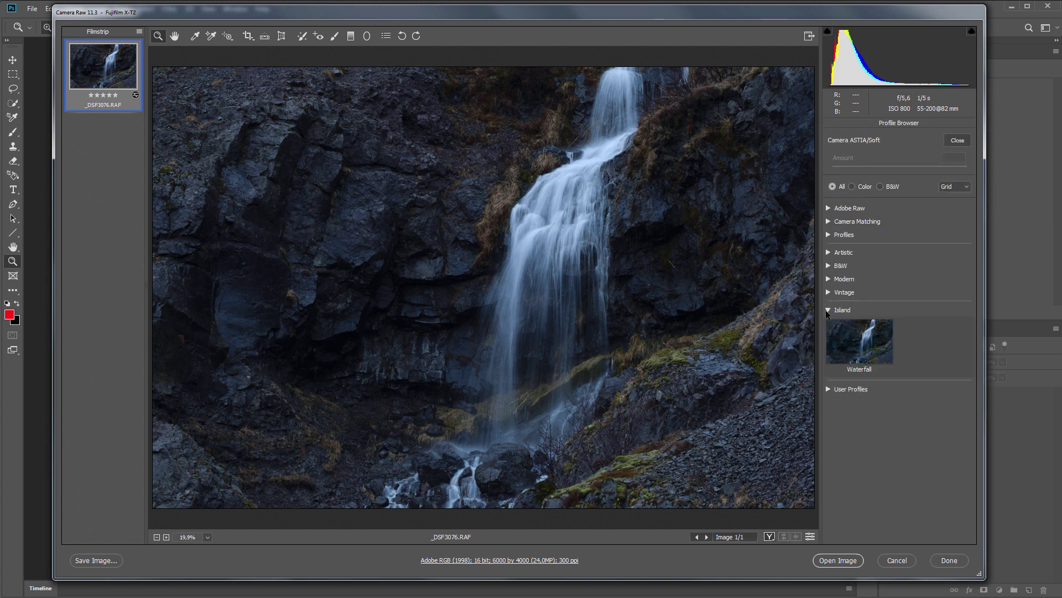
left_click(858, 343)
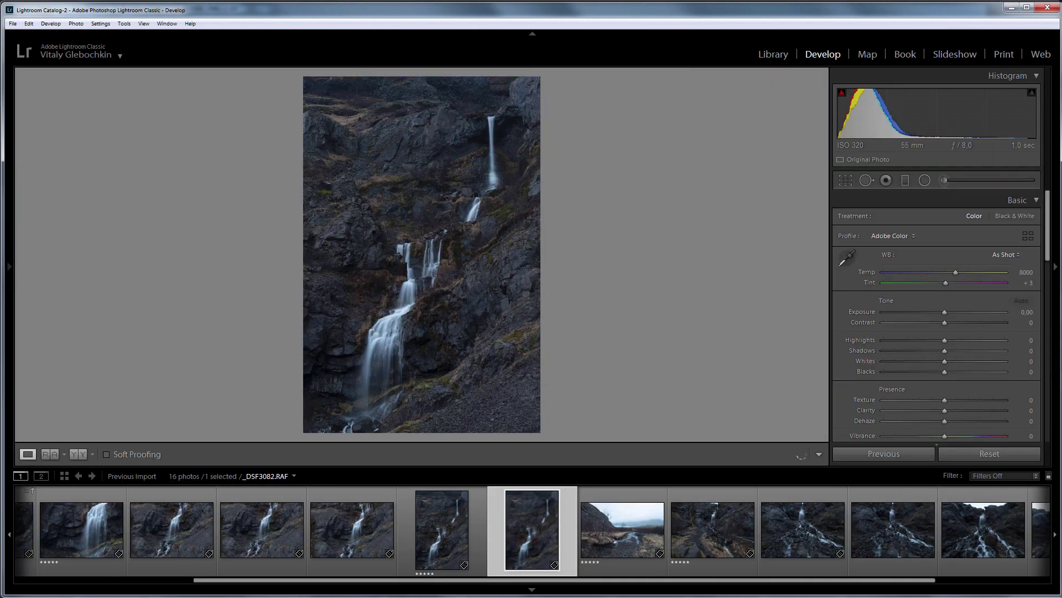
Show only rated photos, apply the Island group's Waterfall profile to _DSF3070.RAF, and lower its Amount.
left_click(1048, 476)
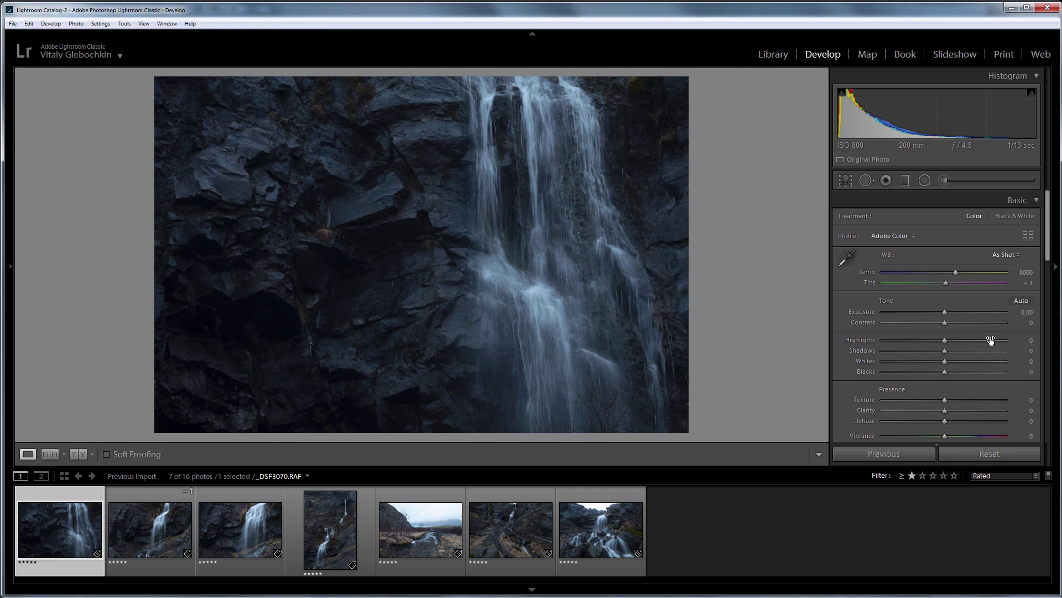
left_click(1028, 237)
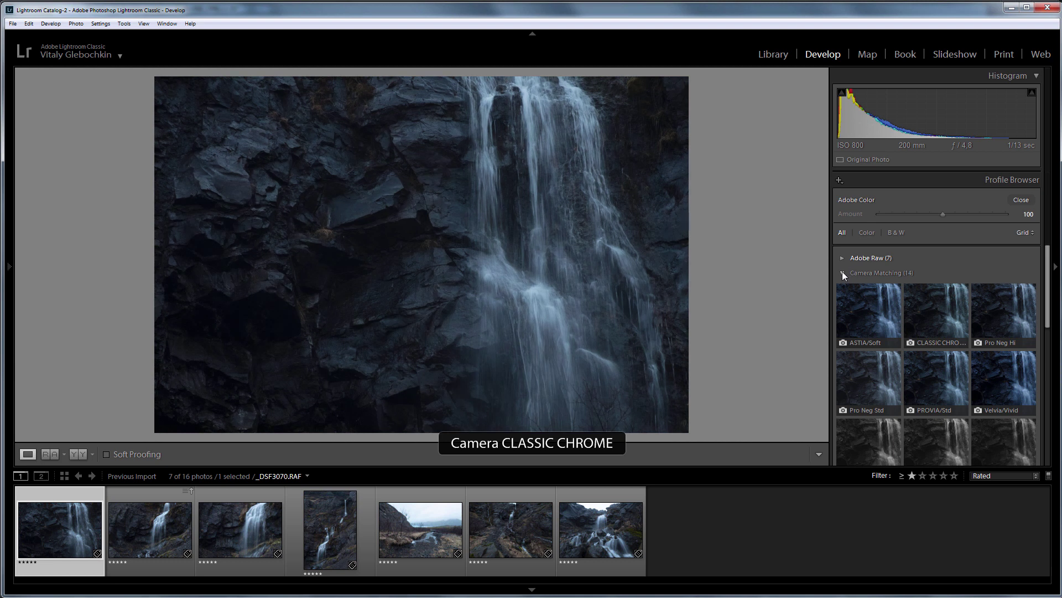
left_click(842, 273)
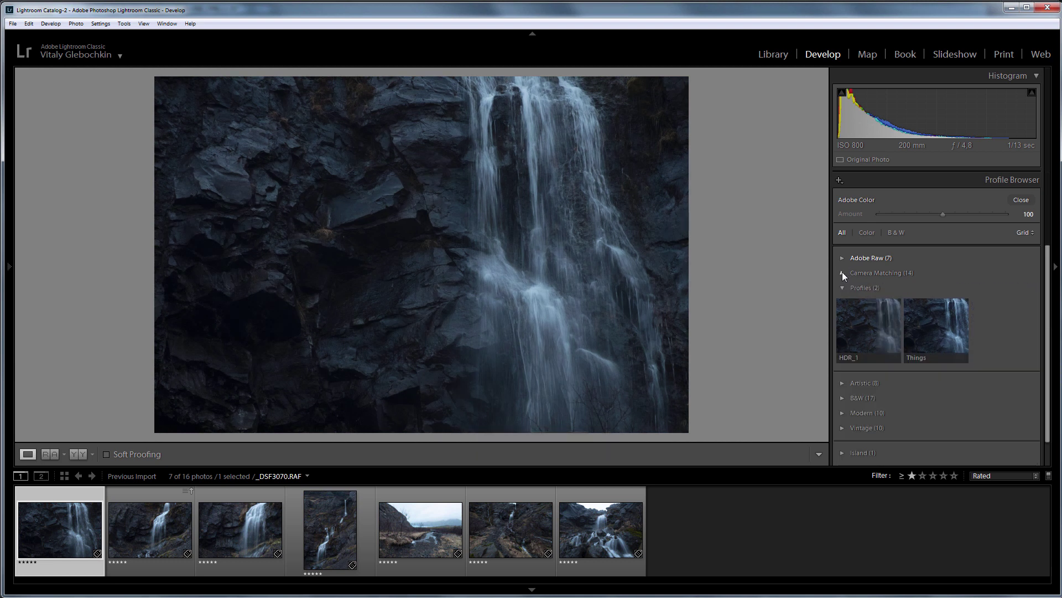
left_click(842, 452)
scroll(841, 454, "down", 2)
left_click(883, 394)
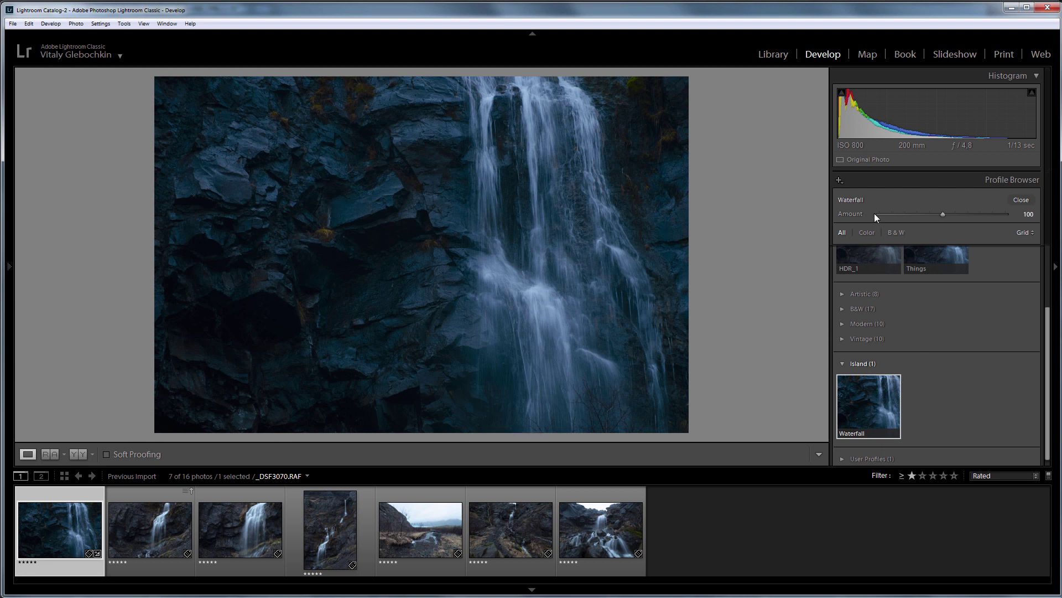
left_click(1021, 200)
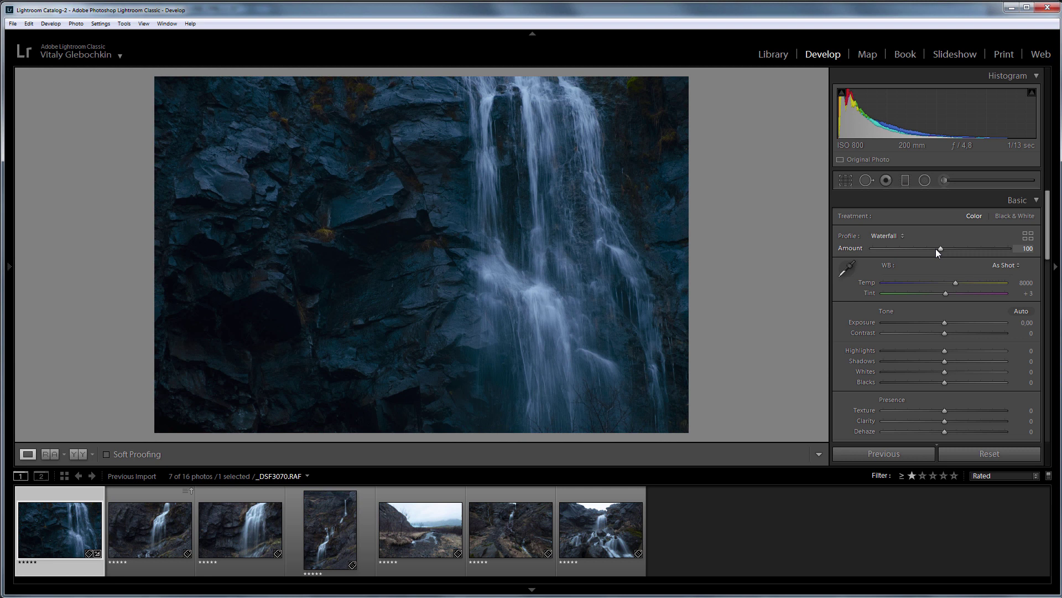
mouse_move(940, 249)
left_mouse_down()
mouse_move(893, 250)
mouse_move(1012, 249)
mouse_move(937, 257)
left_mouse_up()
Reset Amount to 100 and sync Treatment & Profile and Process Version to all seven rated photos.
double_click(851, 248)
left_click(596, 525, "shift")
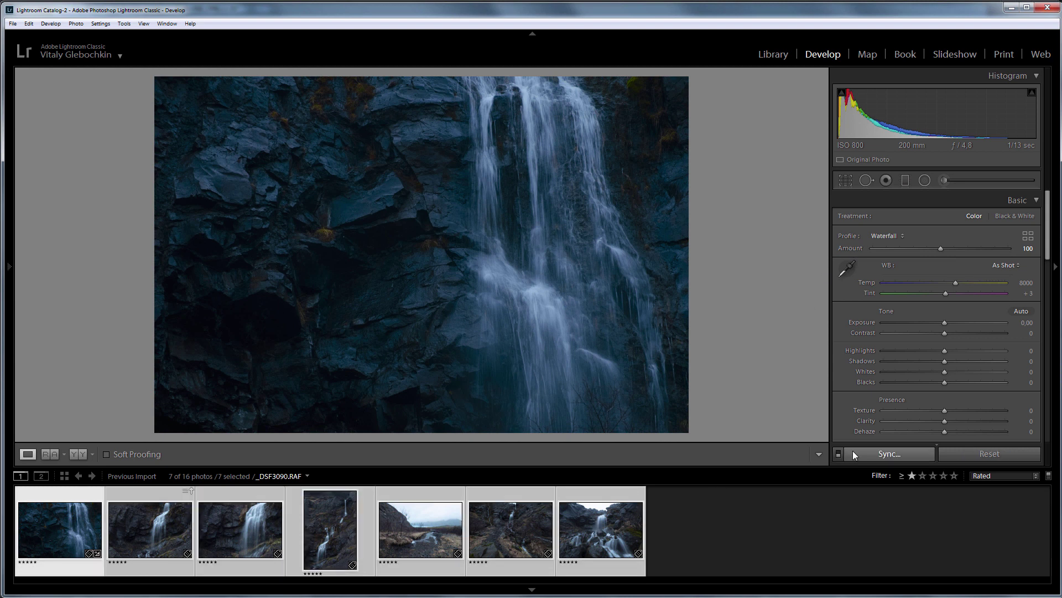
left_click(877, 457)
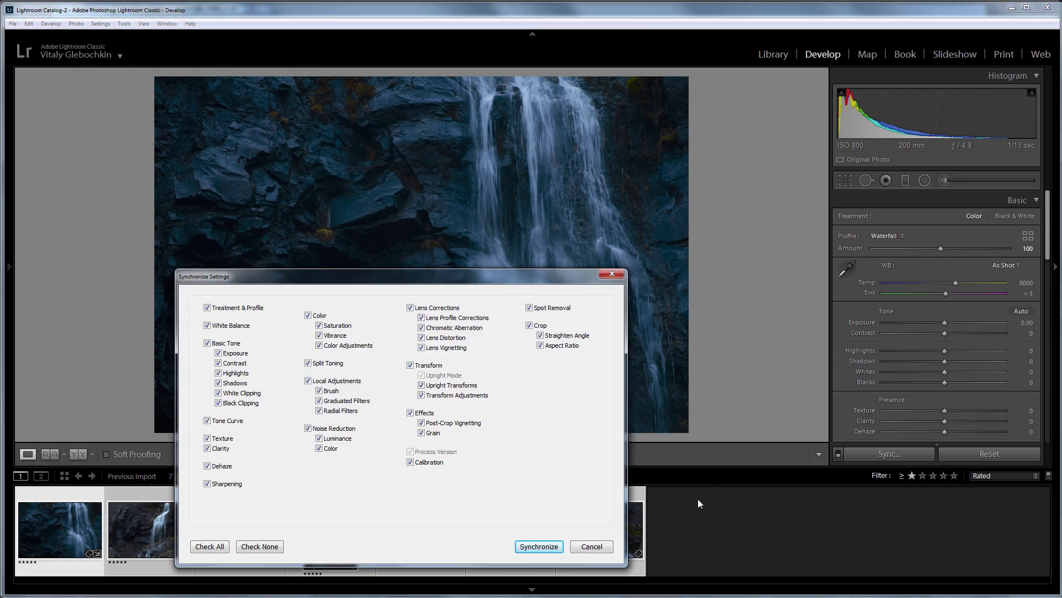
left_click(258, 547)
left_click(207, 308)
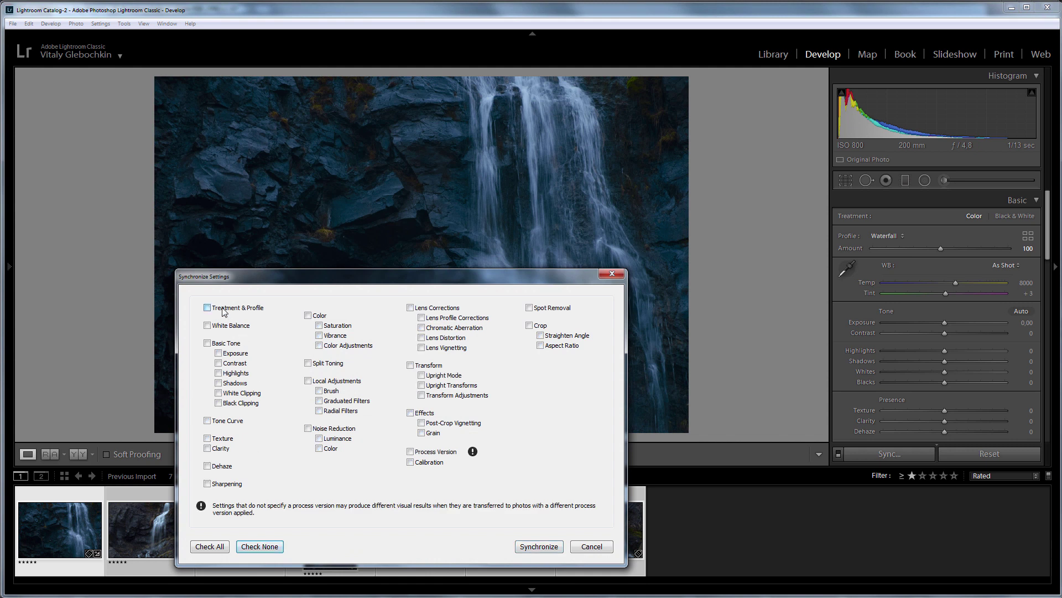
left_click(422, 453)
left_click(536, 546)
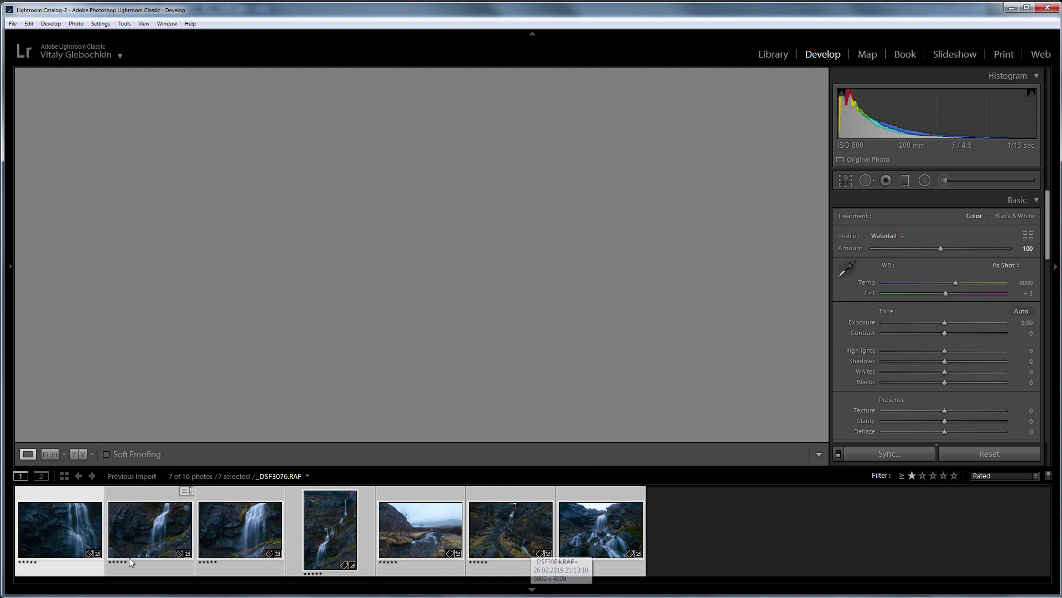
left_click(136, 526)
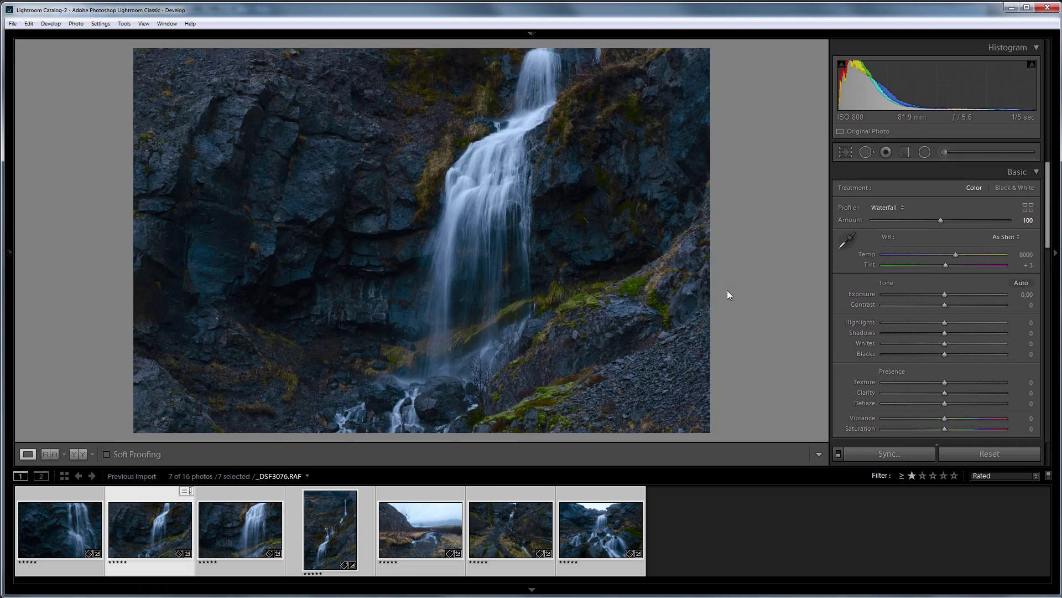
key("backslash")
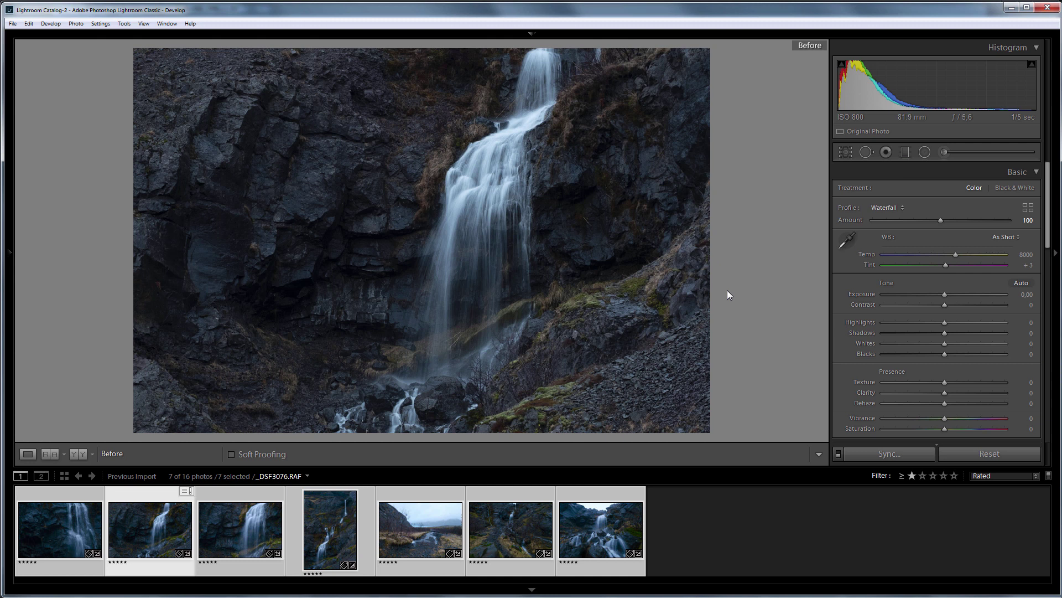
key("backslash")
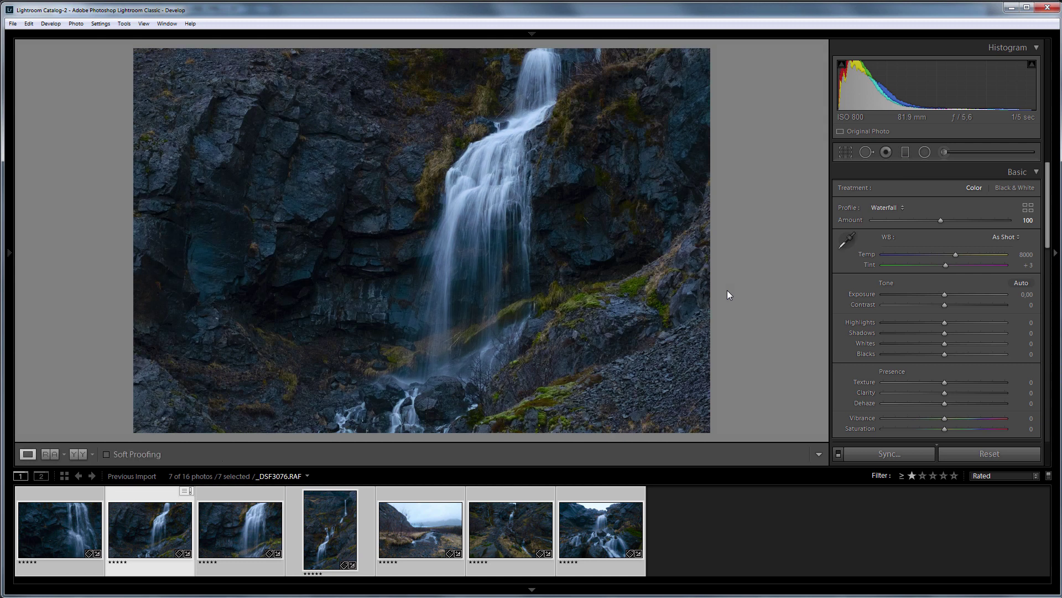
Give the stream photo Highlights -51 and Texture +15, and _DSF3081.RAF Exposure +0.34.
left_click(409, 519)
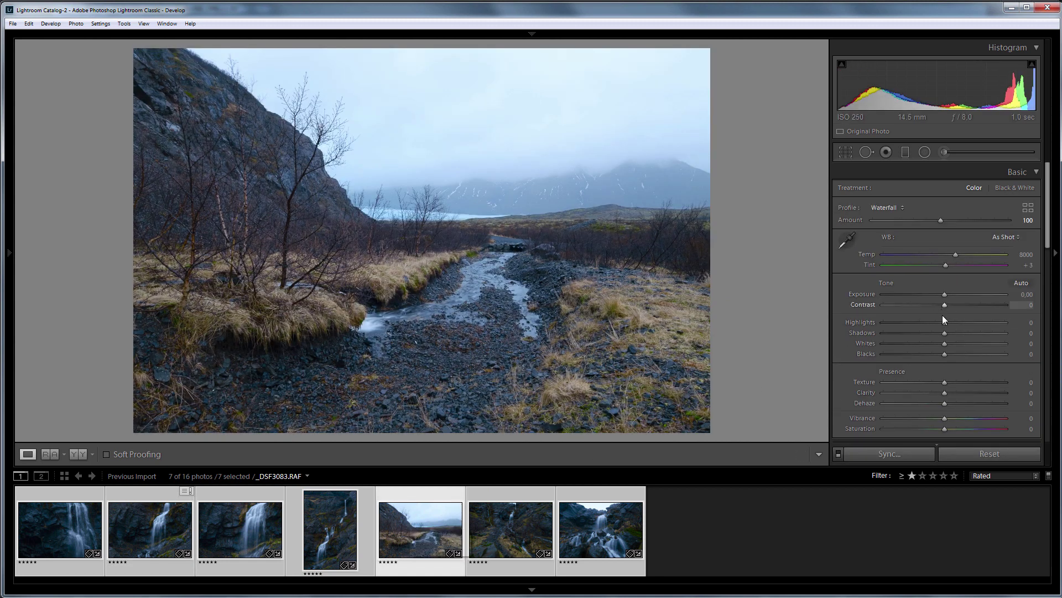
left_click_drag(943, 322, 911, 323)
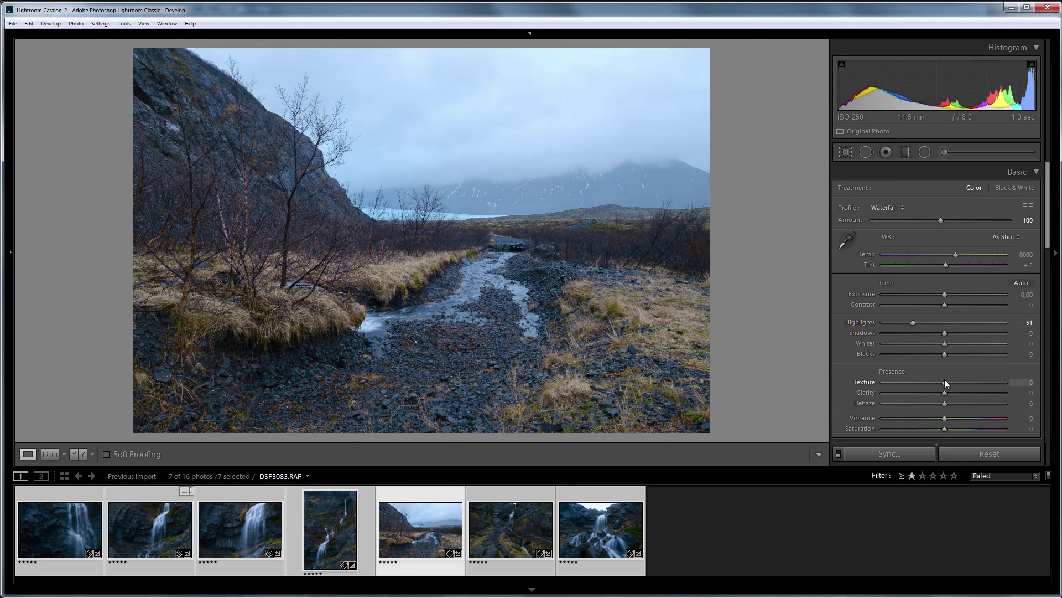
left_click_drag(945, 382, 953, 382)
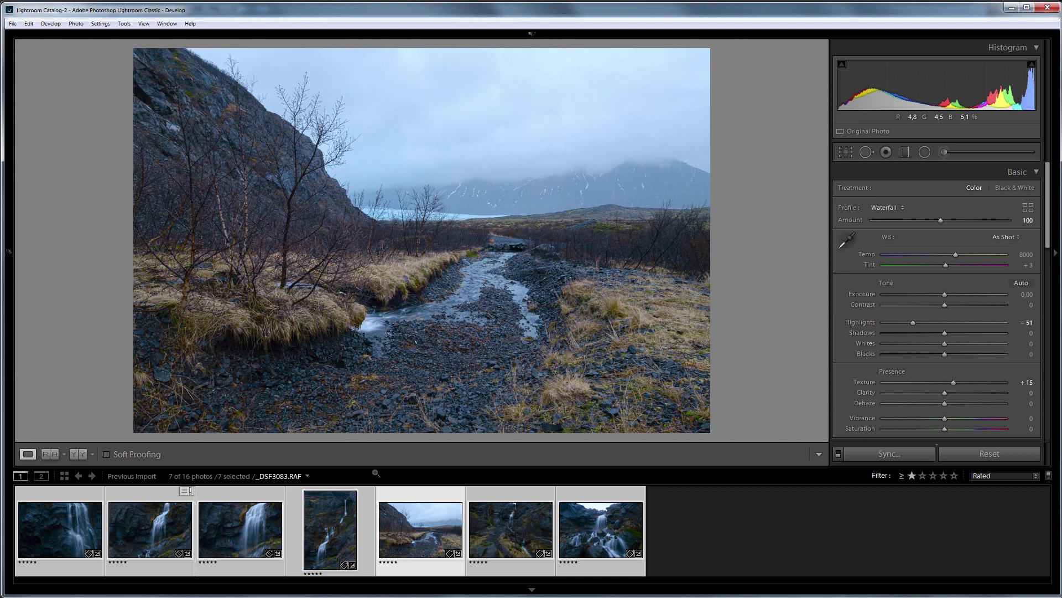
left_click(334, 544)
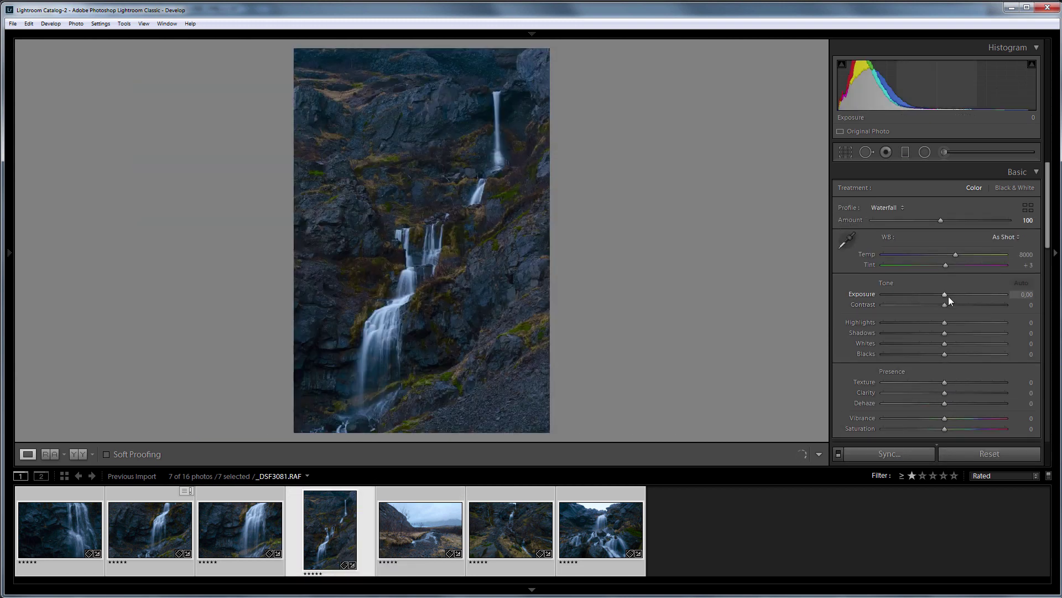
left_click_drag(948, 293, 951, 292)
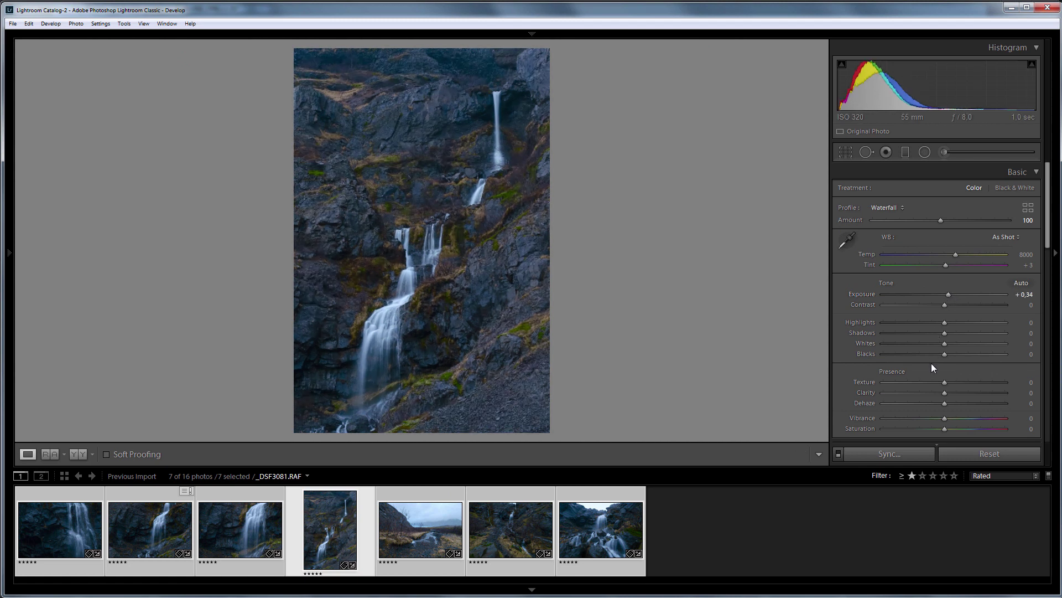
Hide the filmstrip and show _DSF3081.RAF in the side-by-side Before & After view.
left_click(530, 591)
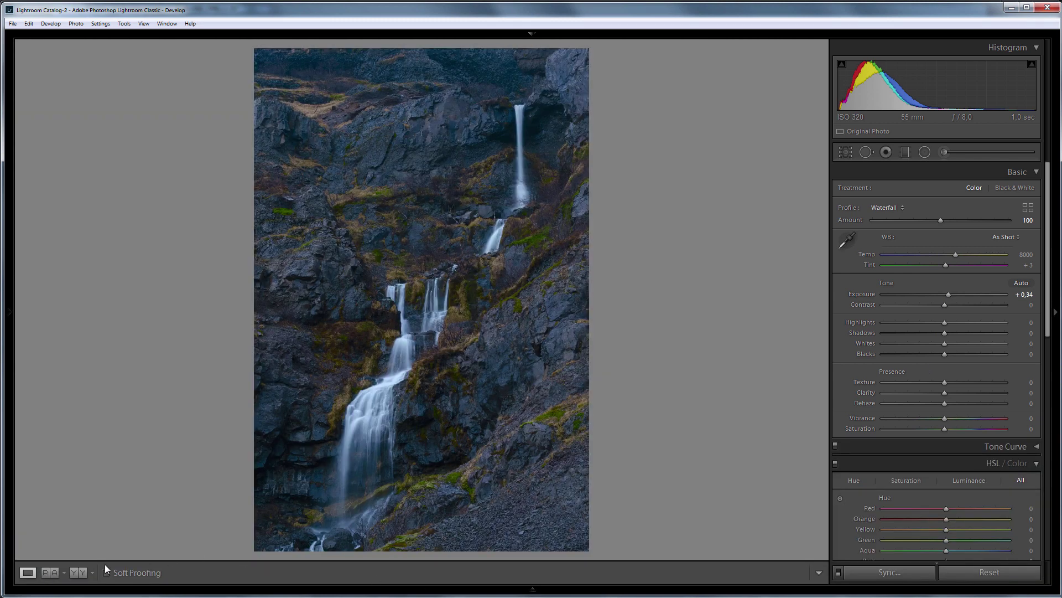
left_click(80, 573)
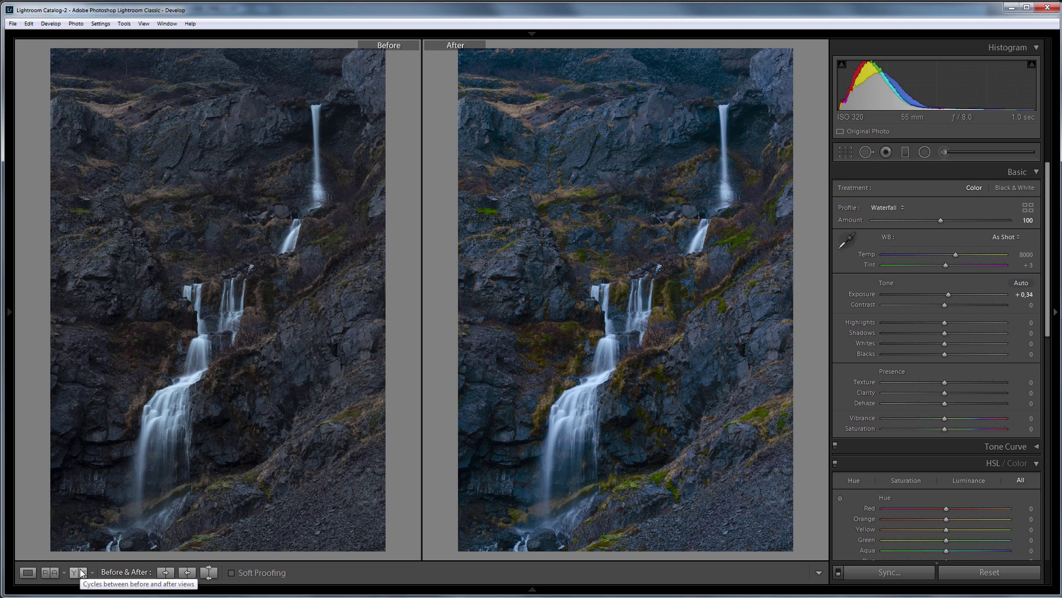